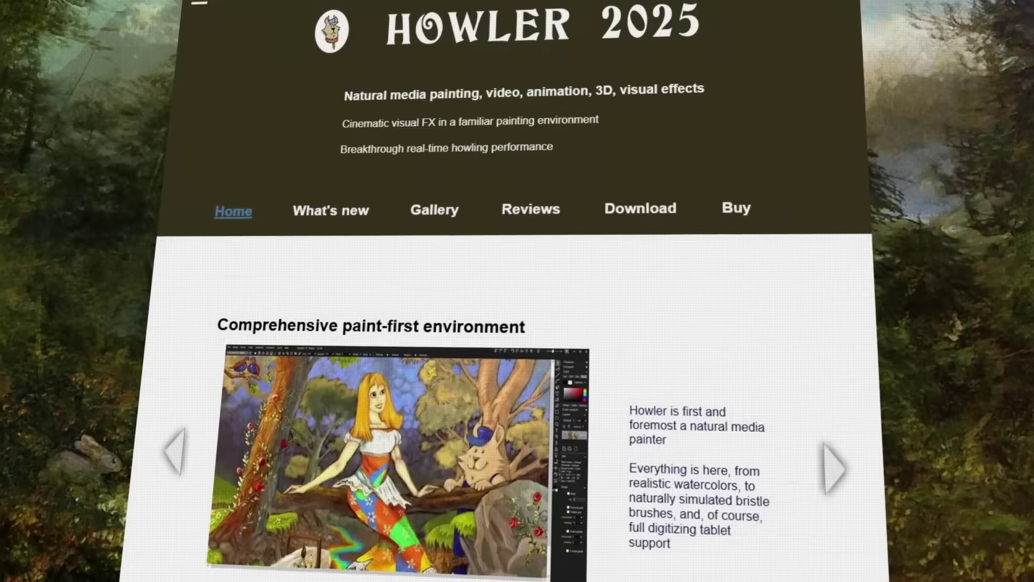
Step: Scroll down the Howler homepage and advance the showcase slideshow to its next slide
{"action": "scroll", "coordinate": [843, 262], "scroll_direction": "down", "scroll_amount": 3}
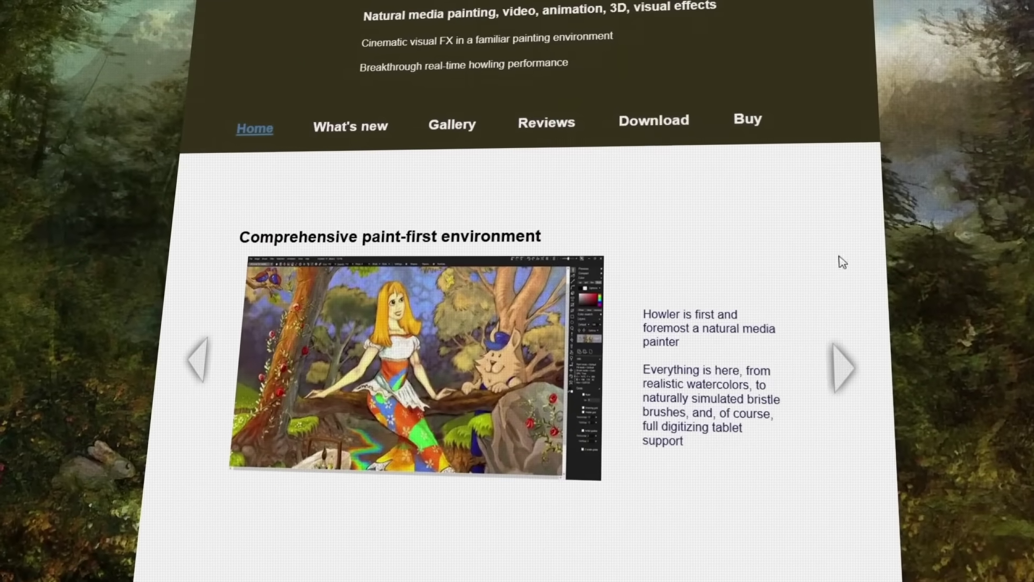
{"action": "left_click", "coordinate": [846, 365]}
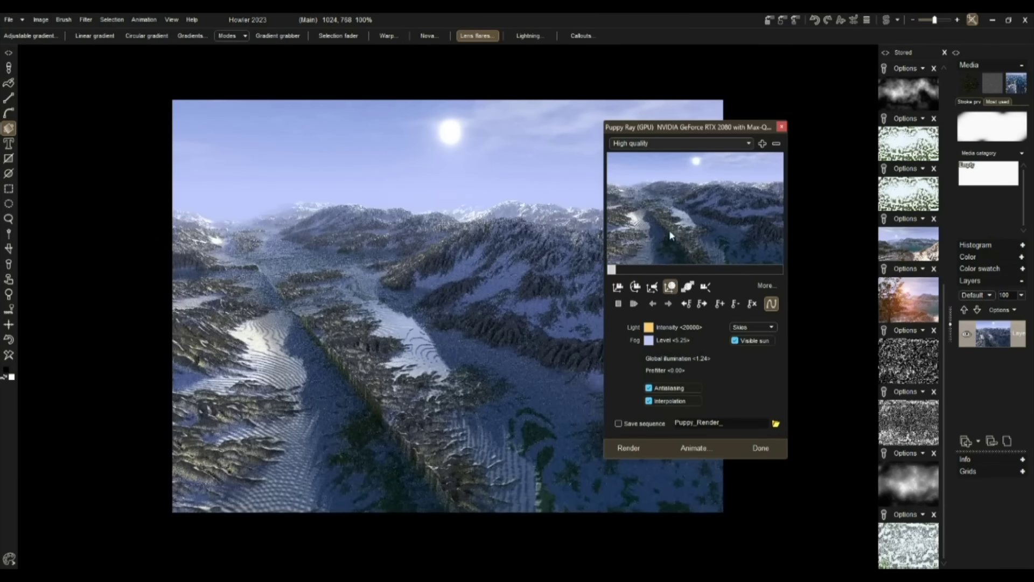
Step: In Puppy Ray's advanced settings, apply the new attenuation, set scattering to 22 and prefilter to 0.57
{"action": "left_click", "coordinate": [766, 286]}
{"action": "key", "text": "Return"}
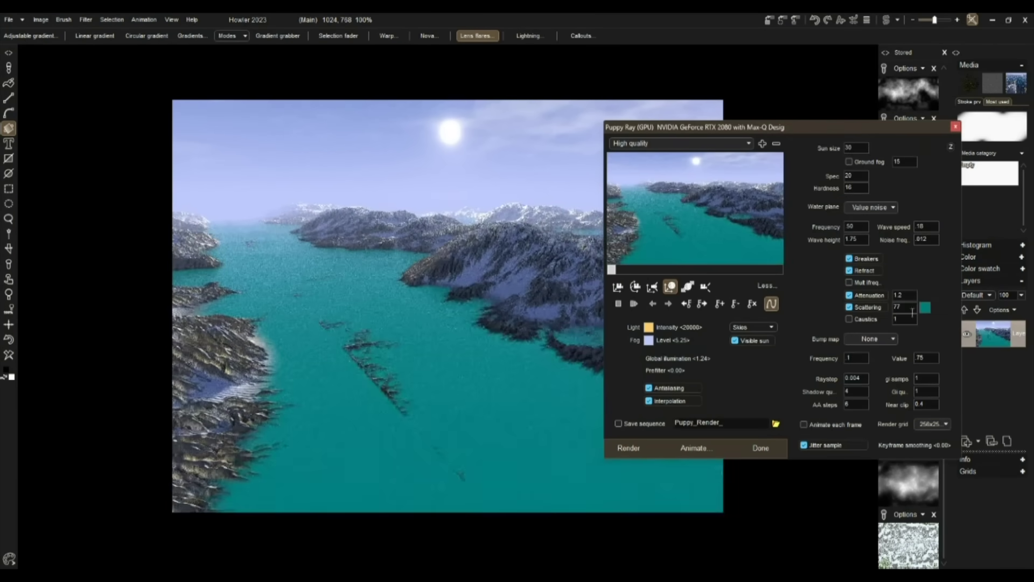
{"action": "type", "text": "22"}
{"action": "key", "text": "Return"}
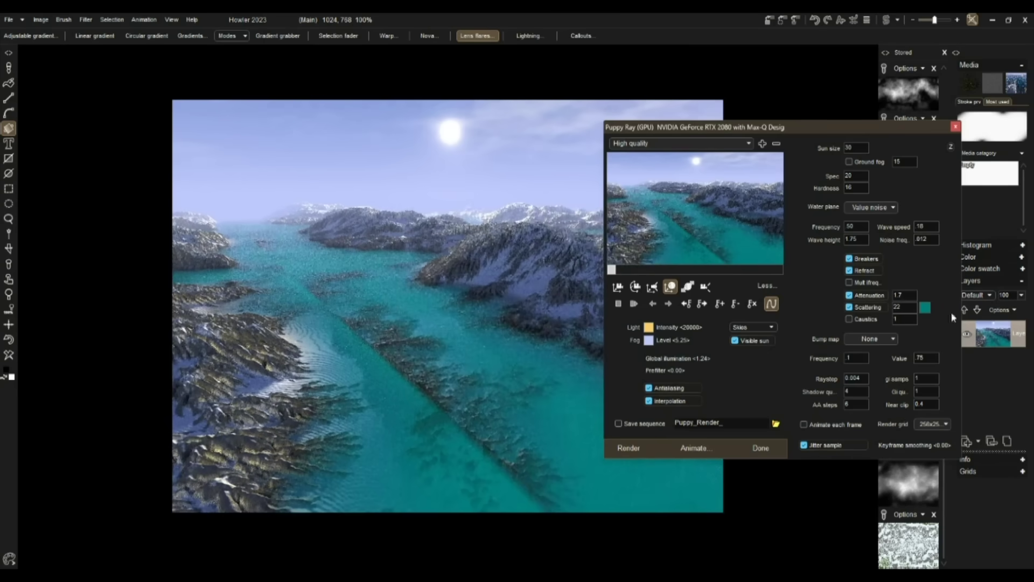
{"action": "left_click_drag", "start_coordinate": [706, 370], "coordinate": [309, 348]}
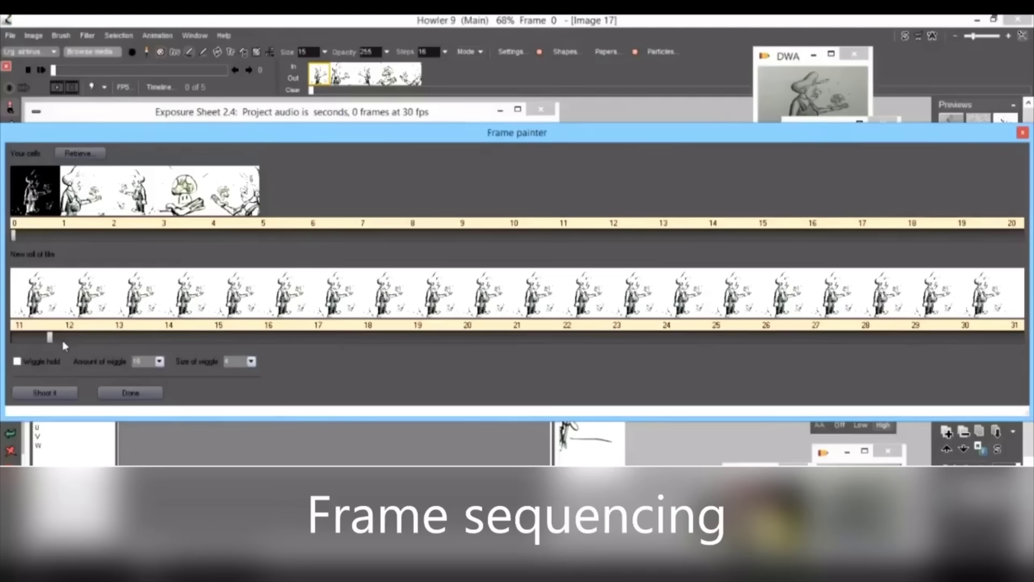
Step: Stop the Sparks preview, then tone-map the orca with CLAHE, Show blocks off and Level raised
{"action": "left_click_drag", "start_coordinate": [63, 341], "coordinate": [109, 340]}
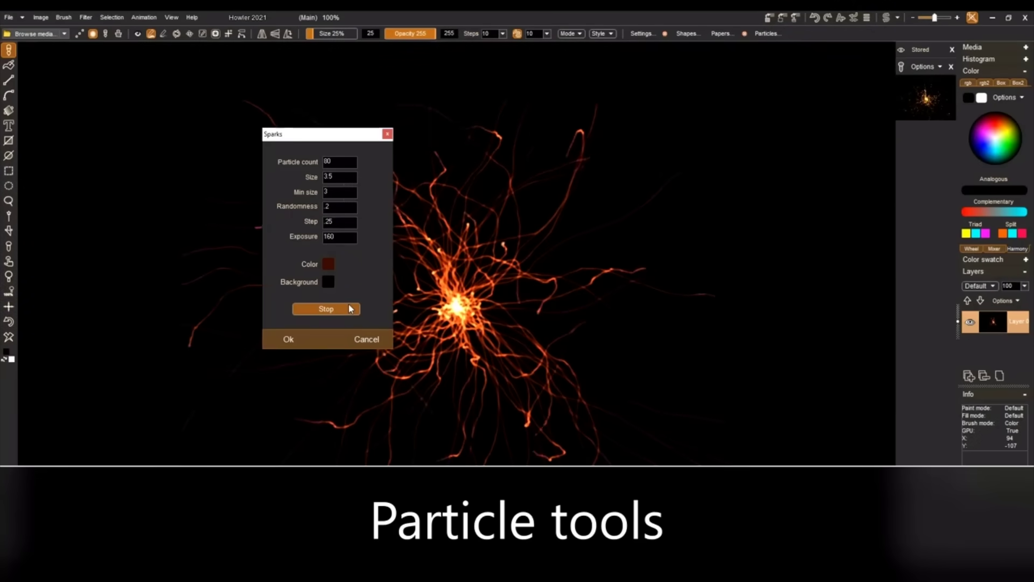
{"action": "left_click", "coordinate": [326, 309]}
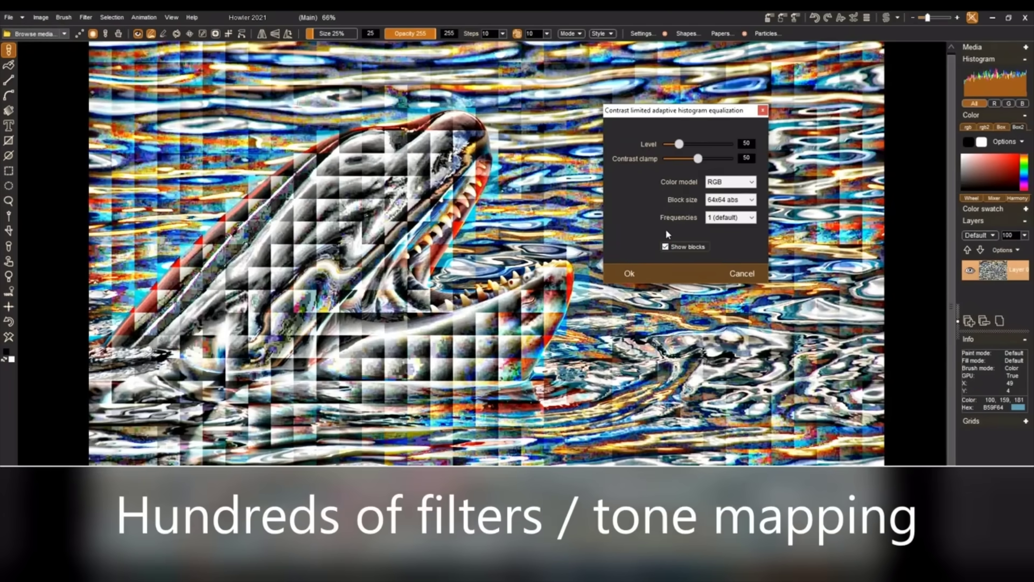
{"action": "left_click", "coordinate": [678, 246]}
{"action": "left_click_drag", "start_coordinate": [680, 145], "coordinate": [731, 145]}
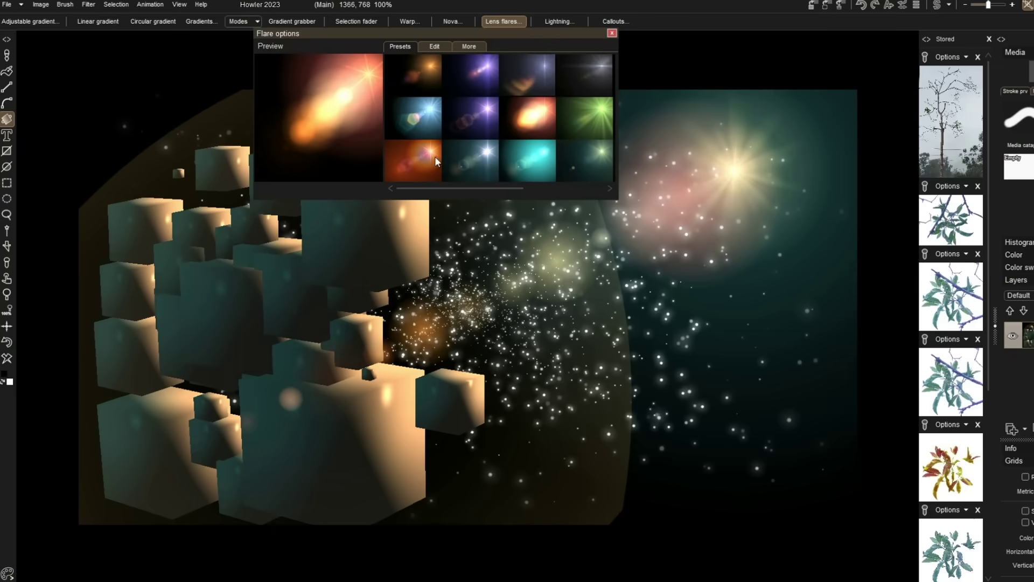
Step: Place an orange preset lens flare on the upper-right star, then move up and enlarge the Watercolor FX window
{"action": "left_click", "coordinate": [434, 156]}
{"action": "left_click_drag", "start_coordinate": [736, 168], "coordinate": [682, 187]}
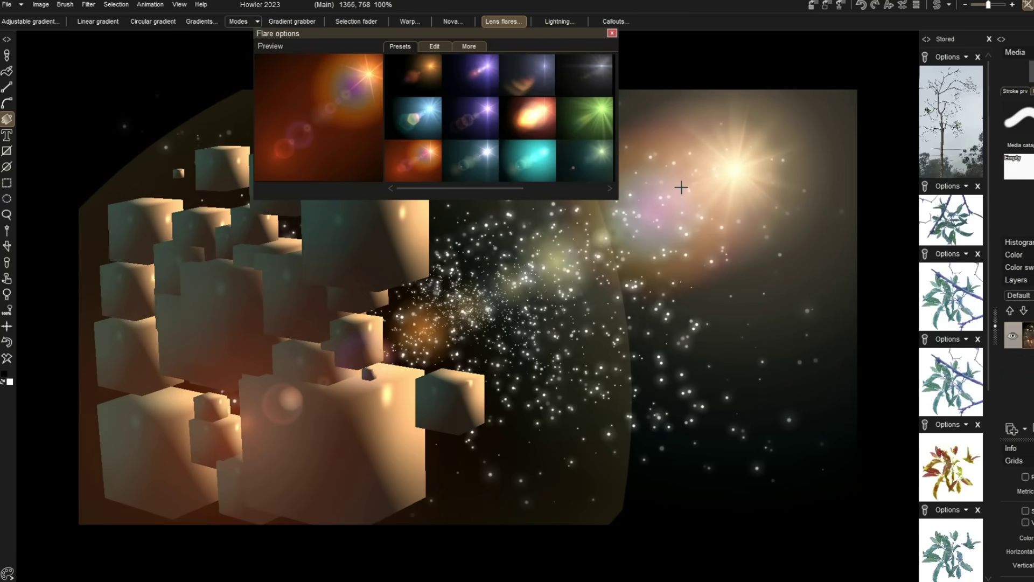
{"action": "left_click", "coordinate": [613, 33]}
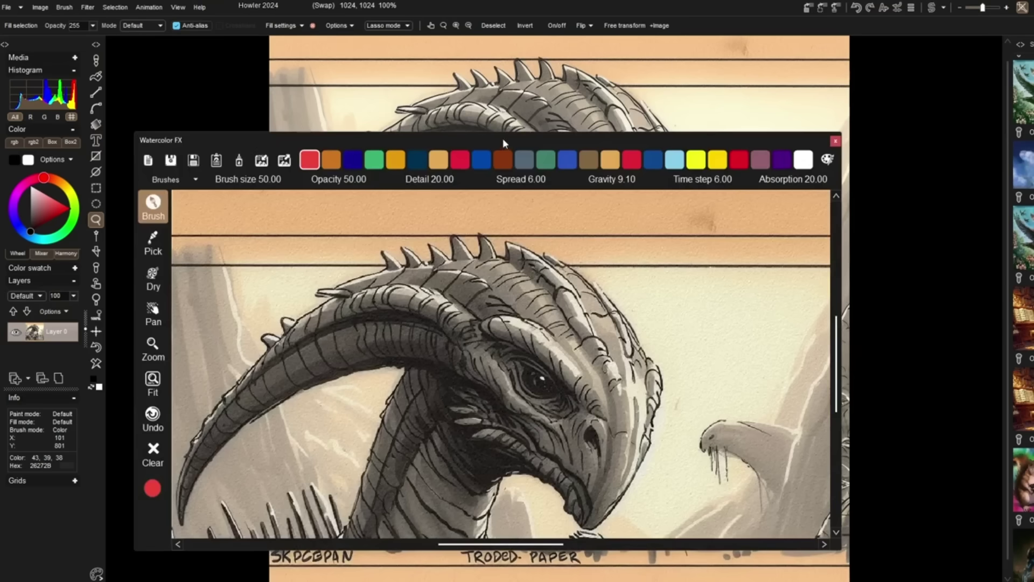
{"action": "left_click_drag", "start_coordinate": [503, 138], "coordinate": [479, 48]}
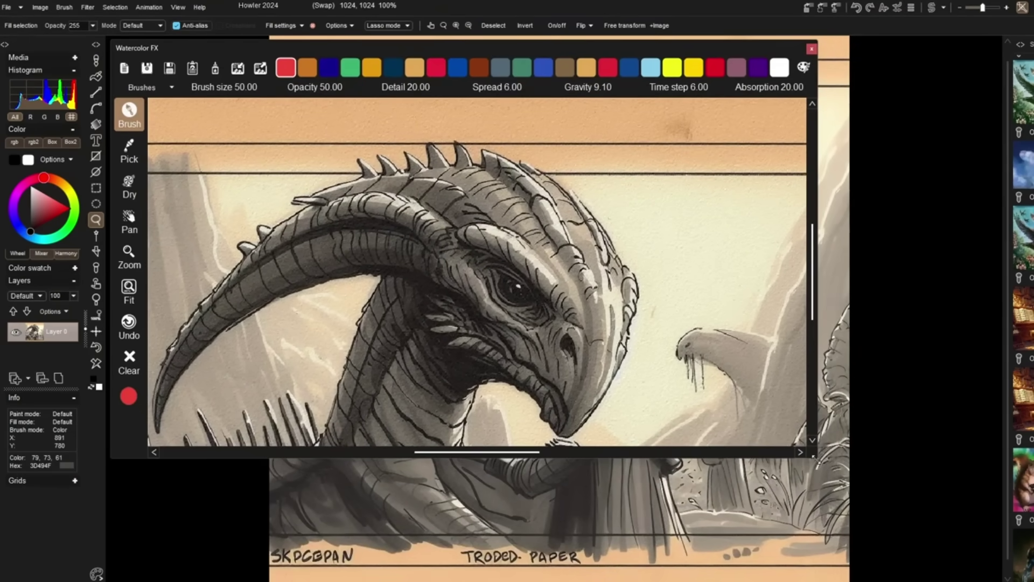
{"action": "left_click_drag", "start_coordinate": [815, 457], "coordinate": [989, 578]}
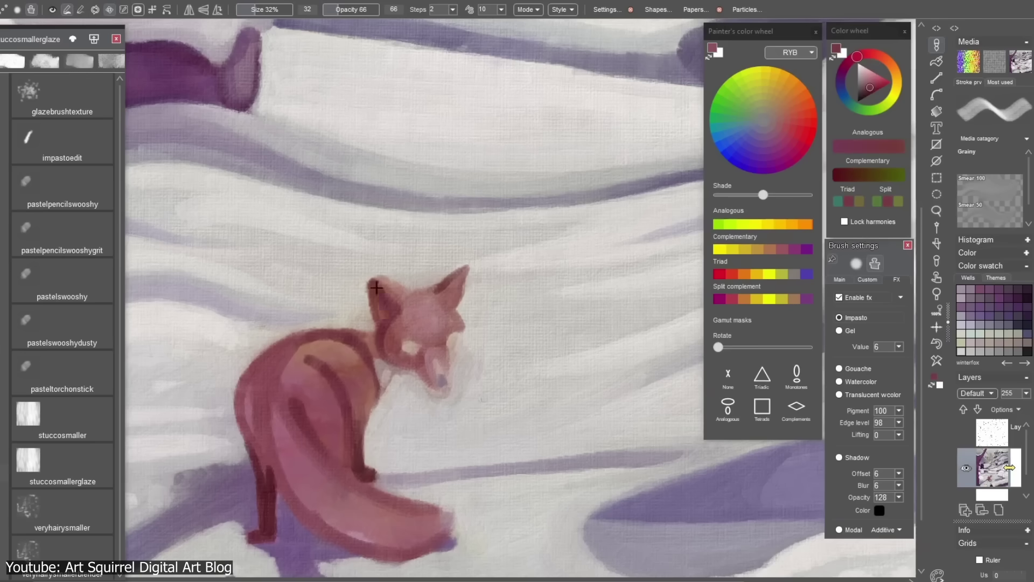
Step: Lighten the fox's tail with a pink tip, highlight forehead and muzzle, and darken its back
{"action": "left_click_drag", "start_coordinate": [291, 469], "coordinate": [447, 514]}
{"action": "left_click_drag", "start_coordinate": [393, 539], "coordinate": [436, 513]}
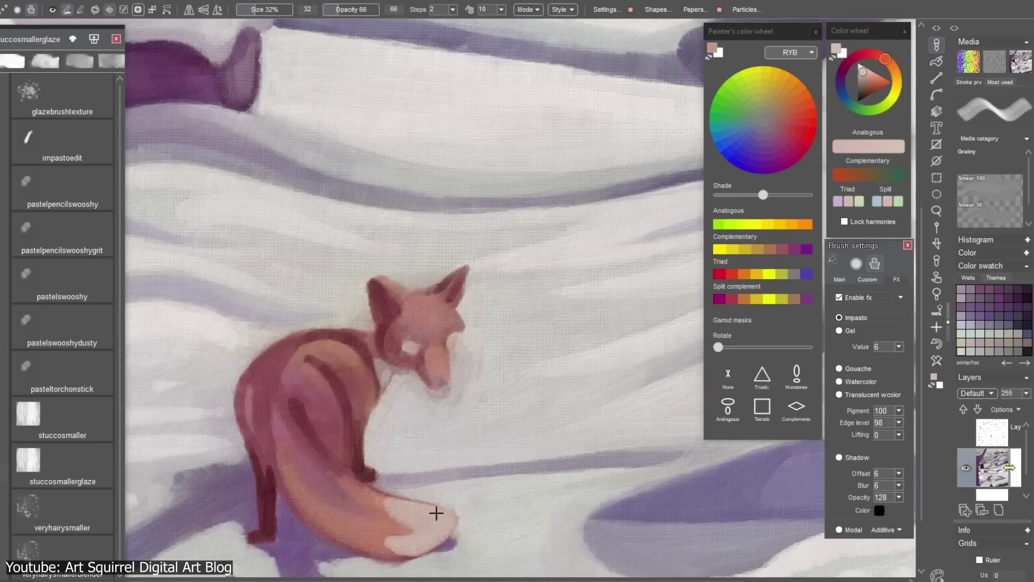
{"action": "left_click_drag", "start_coordinate": [439, 385], "coordinate": [417, 309]}
{"action": "left_click_drag", "start_coordinate": [280, 418], "coordinate": [350, 347]}
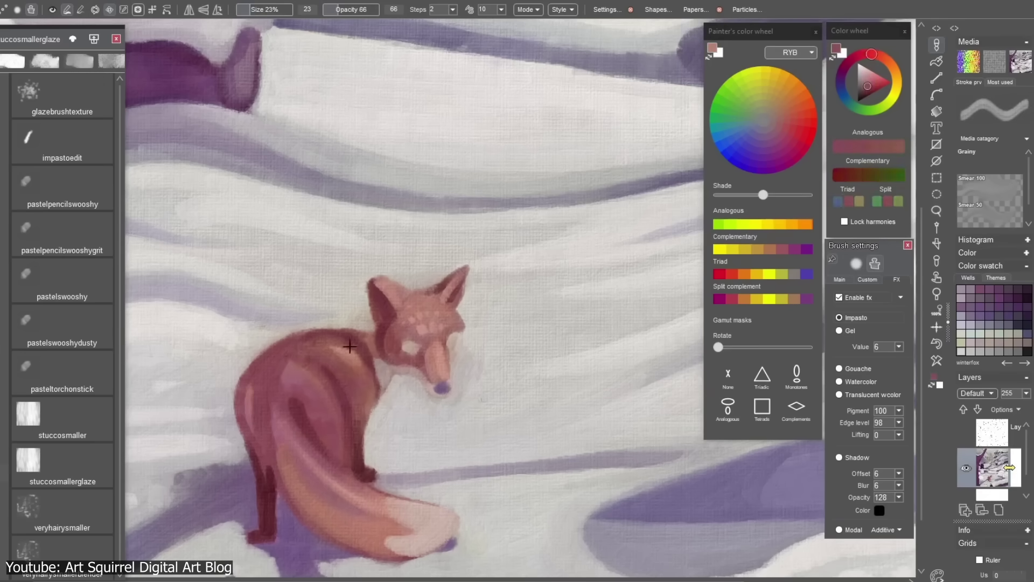
Step: With a smaller brush, paint a dark nose, yellow eyes and pupils, finishing with pastelpencilswooshy
{"action": "left_click", "coordinate": [267, 534], "text": "alt"}
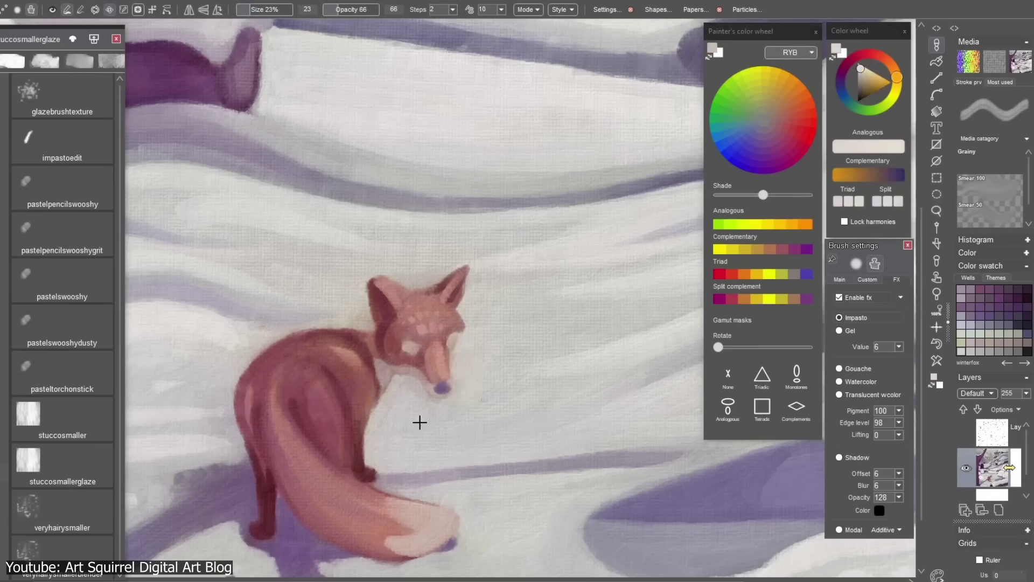
{"action": "key", "text": "bracketleft"}
{"action": "key", "text": "bracketleft"}
{"action": "key", "text": "bracketleft"}
{"action": "left_click", "coordinate": [454, 338]}
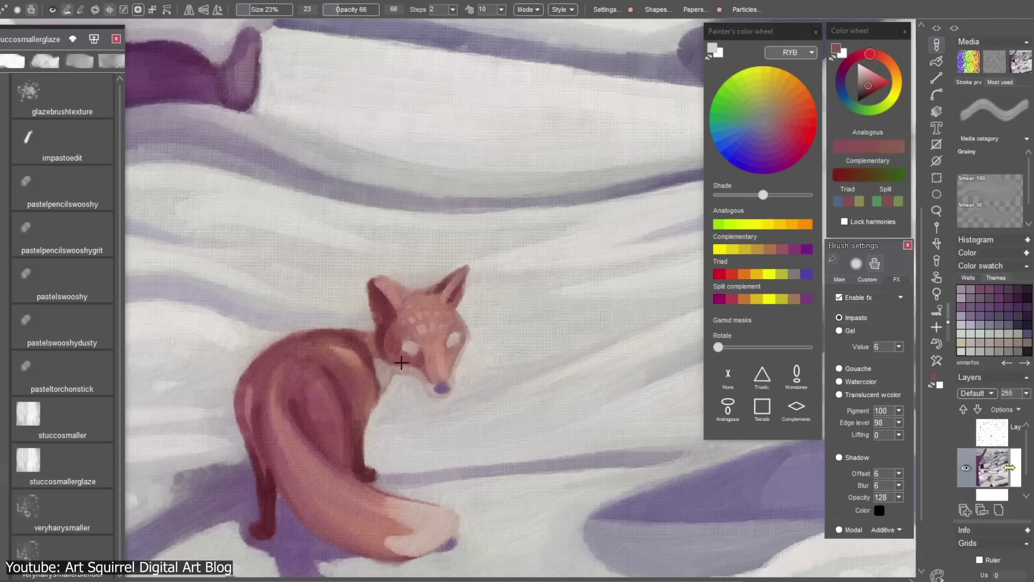
{"action": "left_click", "coordinate": [400, 338], "text": "alt"}
{"action": "left_click", "coordinate": [449, 385]}
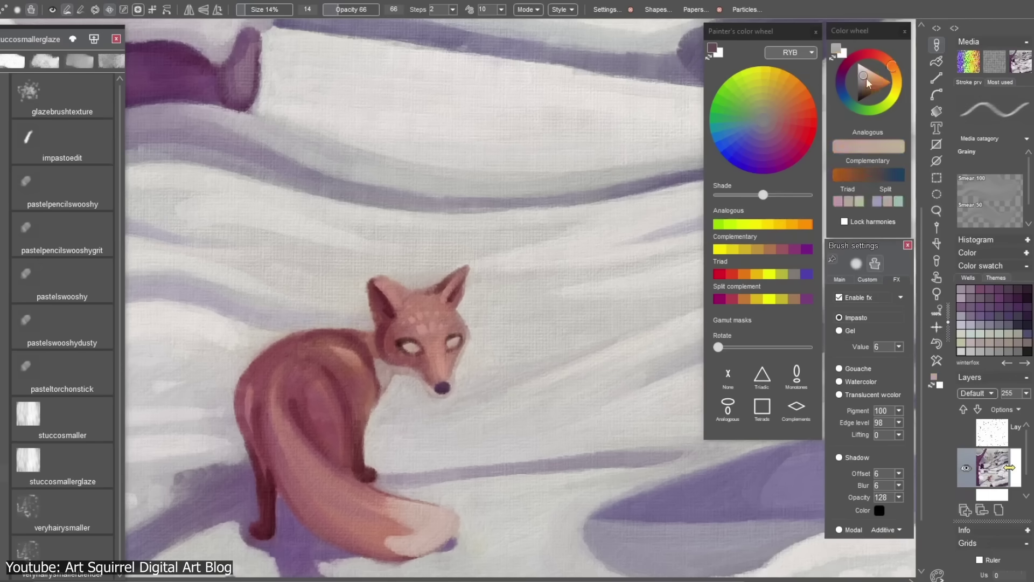
{"action": "left_click", "coordinate": [411, 345]}
{"action": "left_click", "coordinate": [347, 353], "text": "alt"}
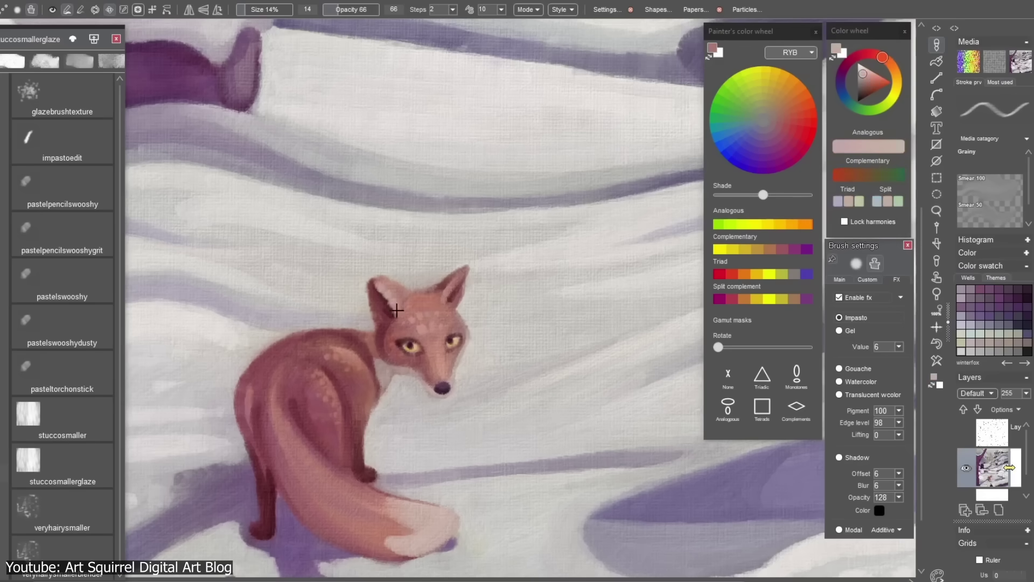
{"action": "key", "text": "b"}
{"action": "left_click", "coordinate": [409, 348]}
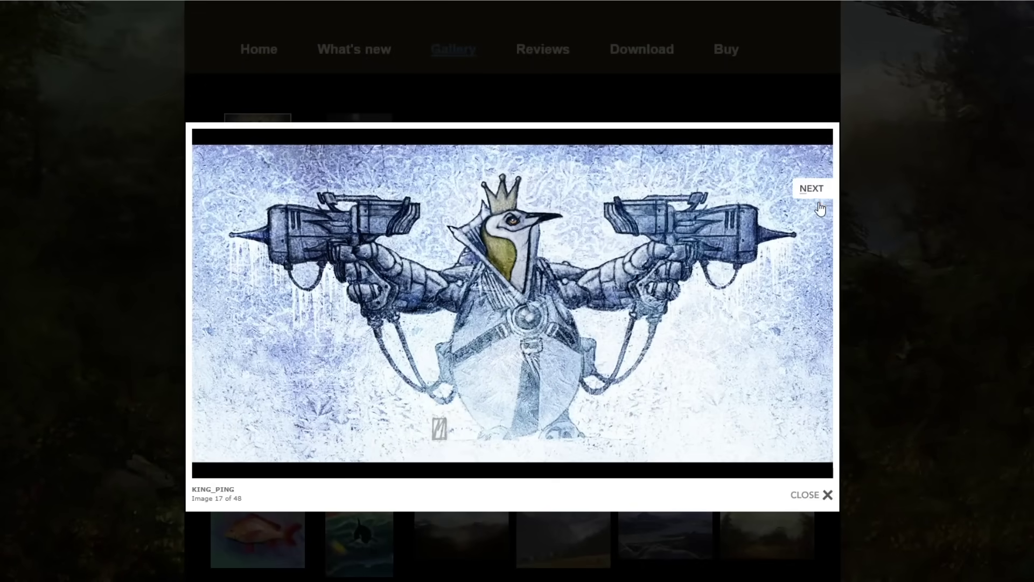
Step: Page the gallery forward from KING_PING through Acorn01 to the Horses sketch, image 21 of 48
{"action": "left_click", "coordinate": [812, 200]}
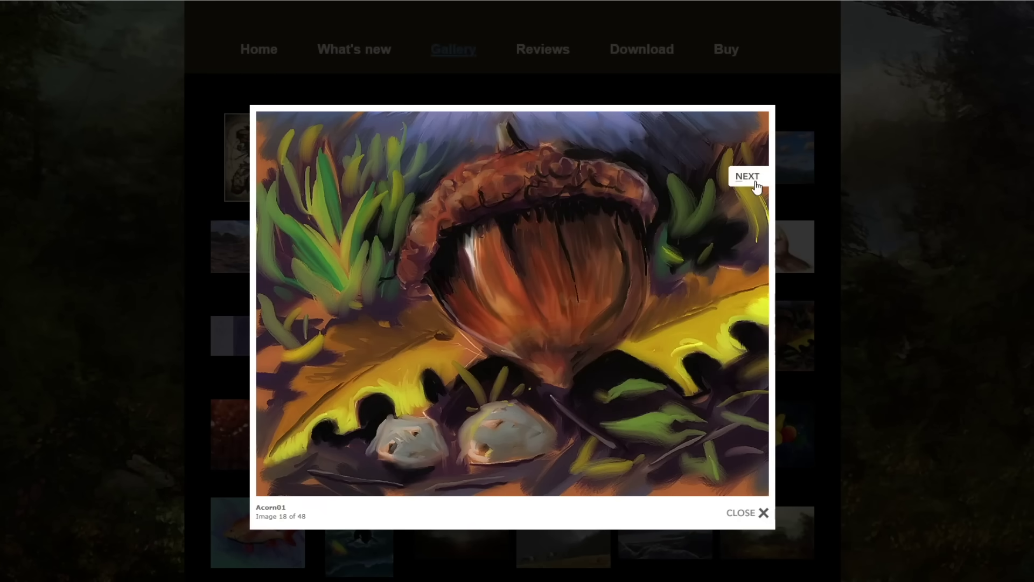
{"action": "left_click", "coordinate": [755, 183]}
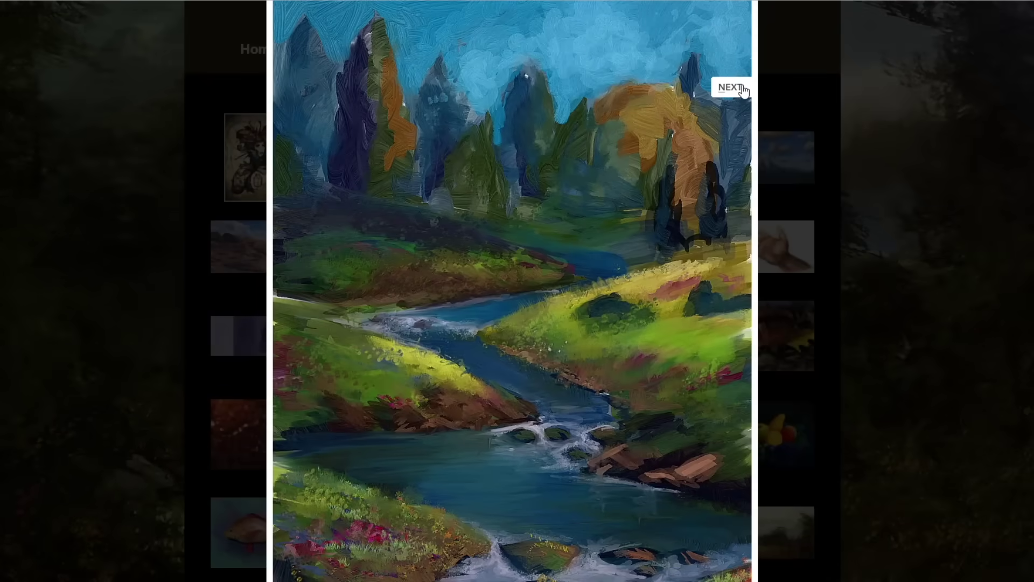
{"action": "left_click", "coordinate": [742, 90]}
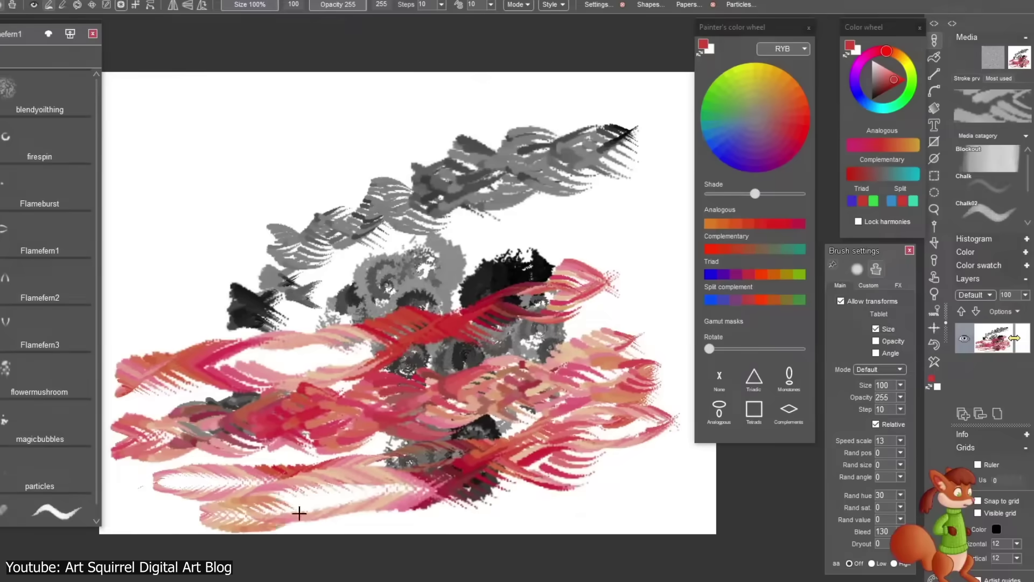
Step: Stamp flame-brush strokes along the bottom, lower right and upper left, and olive flames over the black patch
{"action": "left_click_drag", "start_coordinate": [300, 512], "coordinate": [605, 504]}
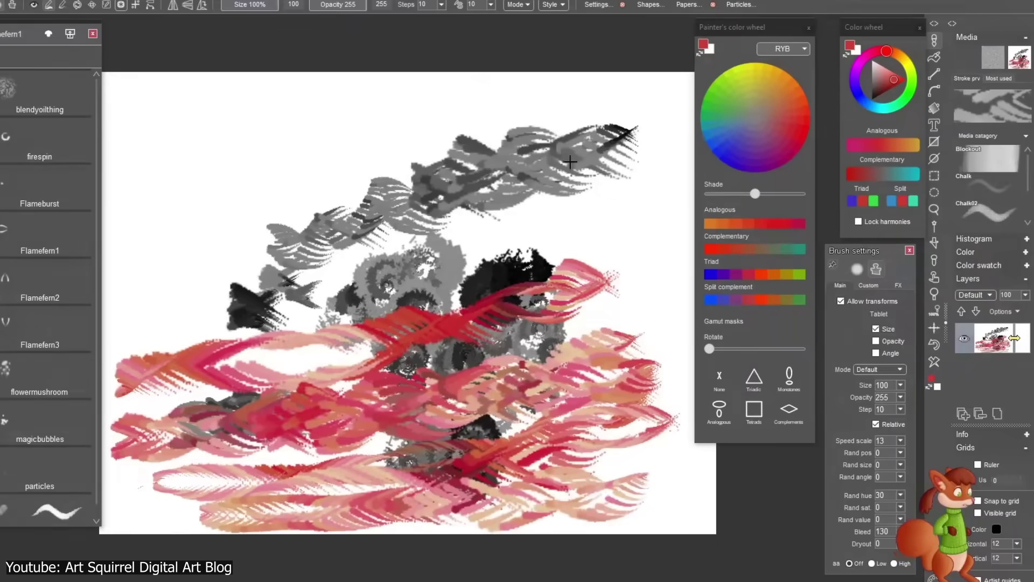
{"action": "mouse_move", "coordinate": [570, 162]}
{"action": "left_mouse_down"}
{"action": "mouse_move", "coordinate": [495, 199]}
{"action": "mouse_move", "coordinate": [360, 190]}
{"action": "mouse_move", "coordinate": [227, 225]}
{"action": "left_mouse_up"}
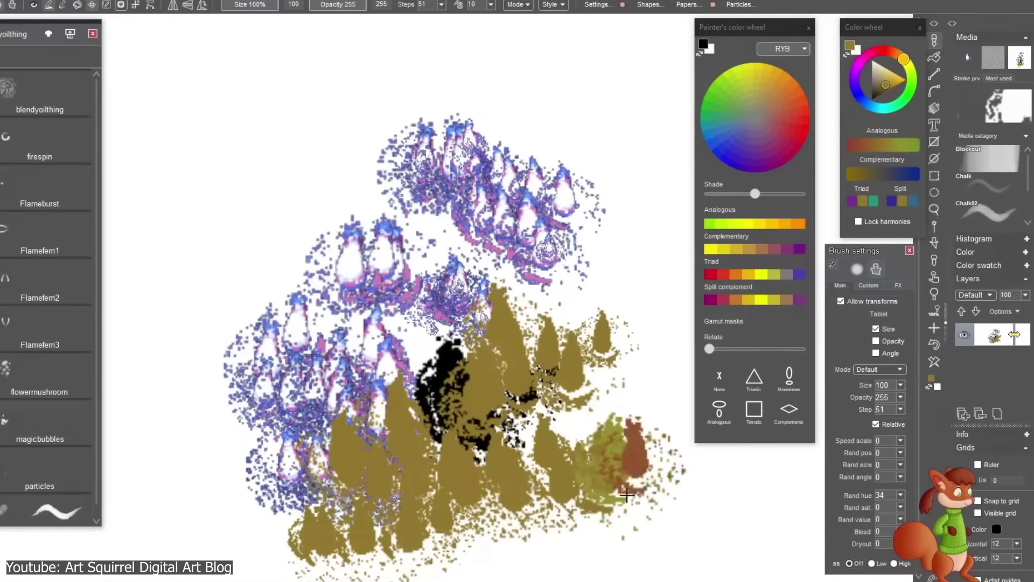
{"action": "left_click_drag", "start_coordinate": [647, 431], "coordinate": [606, 395]}
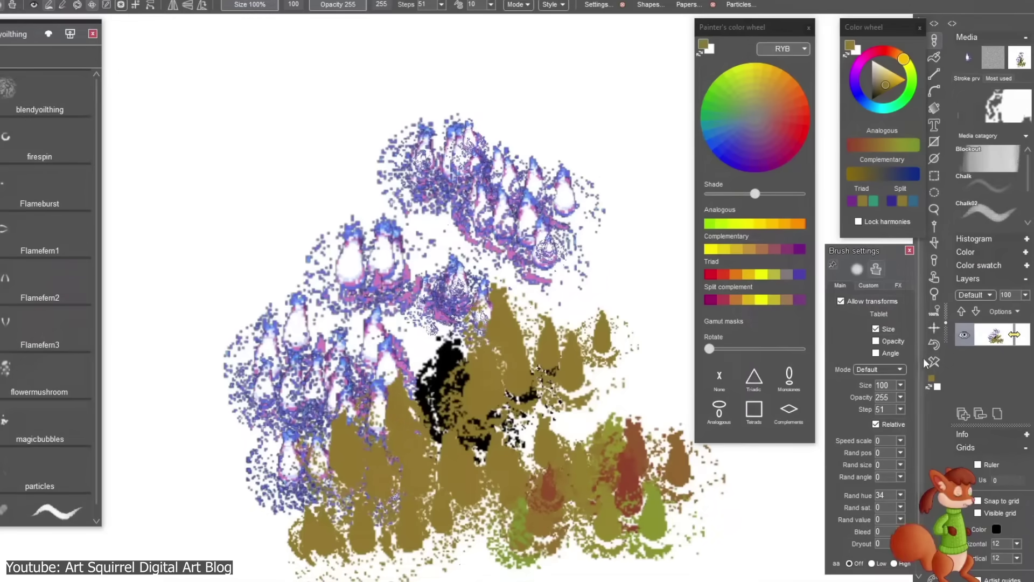
{"action": "mouse_move", "coordinate": [302, 227]}
{"action": "left_mouse_down"}
{"action": "mouse_move", "coordinate": [306, 270]}
{"action": "mouse_move", "coordinate": [377, 282]}
{"action": "mouse_move", "coordinate": [446, 225]}
{"action": "mouse_move", "coordinate": [422, 137]}
{"action": "mouse_move", "coordinate": [485, 161]}
{"action": "left_mouse_up"}
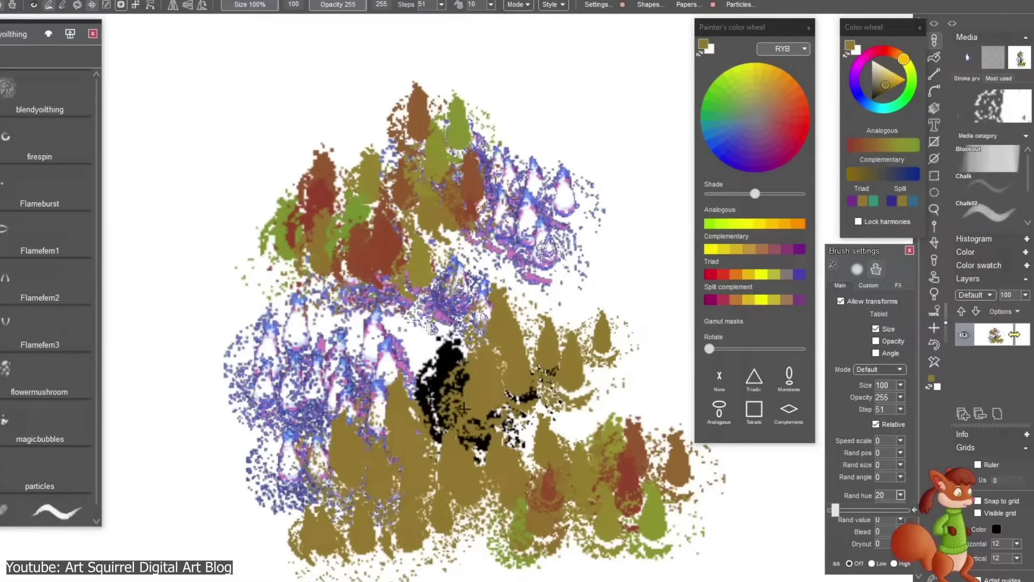
{"action": "mouse_move", "coordinate": [463, 408]}
{"action": "left_mouse_down"}
{"action": "mouse_move", "coordinate": [485, 269]}
{"action": "mouse_move", "coordinate": [538, 301]}
{"action": "left_mouse_up"}
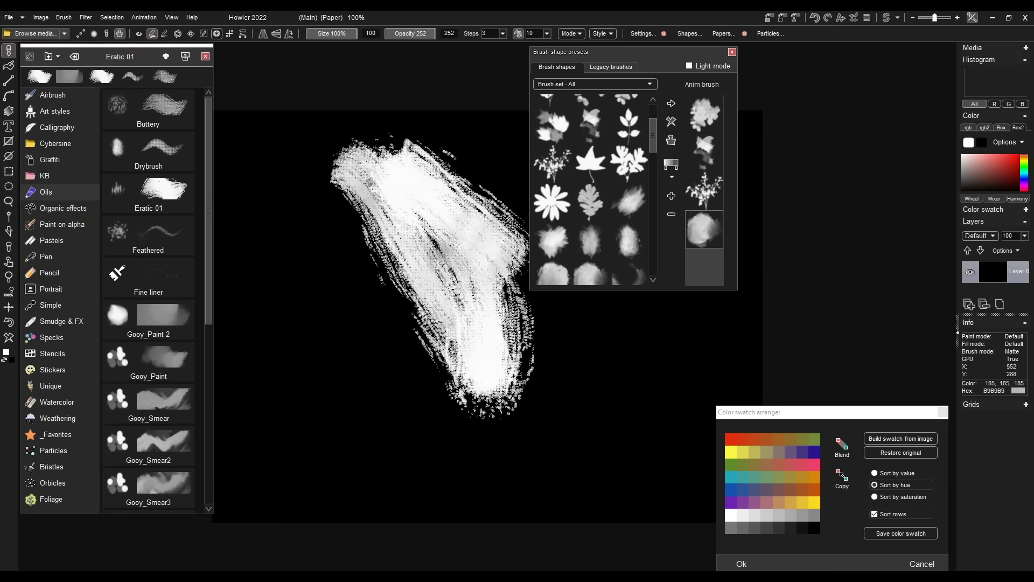
Step: Paint broad white oil strokes up to the top edge and across the lower left of the black canvas
{"action": "left_click_drag", "start_coordinate": [512, 270], "coordinate": [394, 117]}
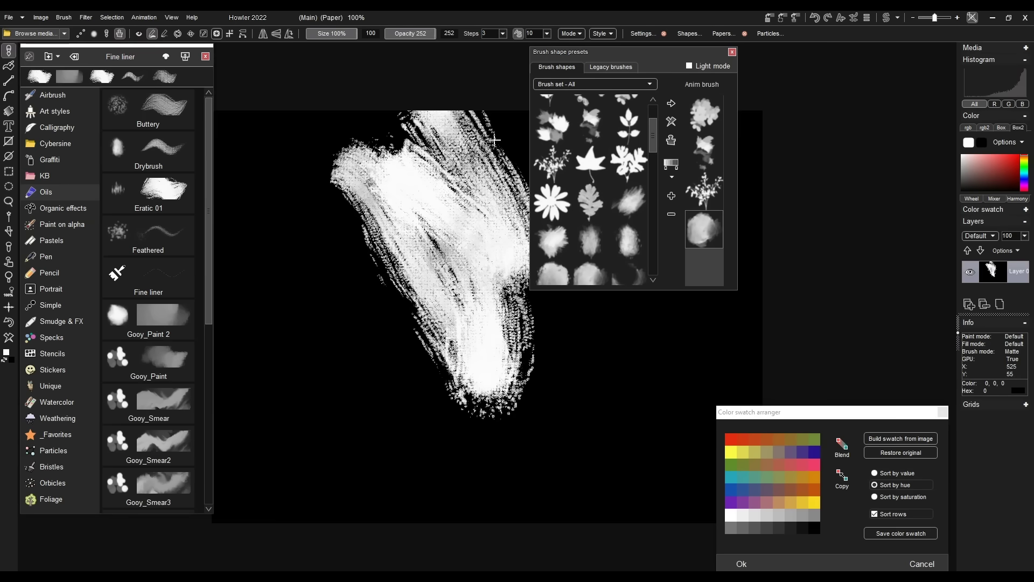
{"action": "left_click_drag", "start_coordinate": [419, 364], "coordinate": [430, 373]}
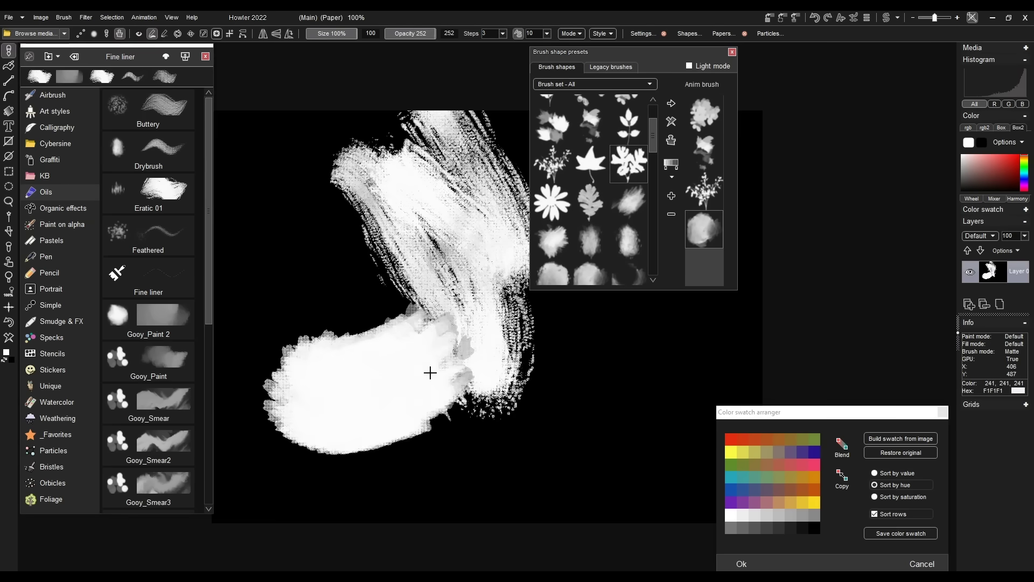
{"action": "left_click_drag", "start_coordinate": [331, 296], "coordinate": [432, 345]}
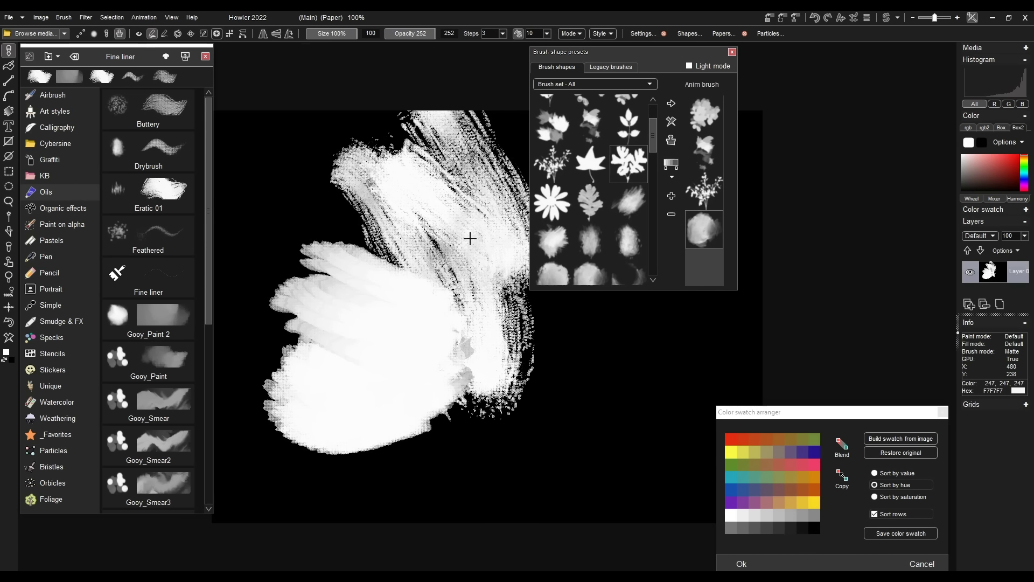
Step: Stamp a cluster of purple and teal flowers beside the swirls and filling the bouquet's bottom
{"action": "left_click", "coordinate": [631, 316]}
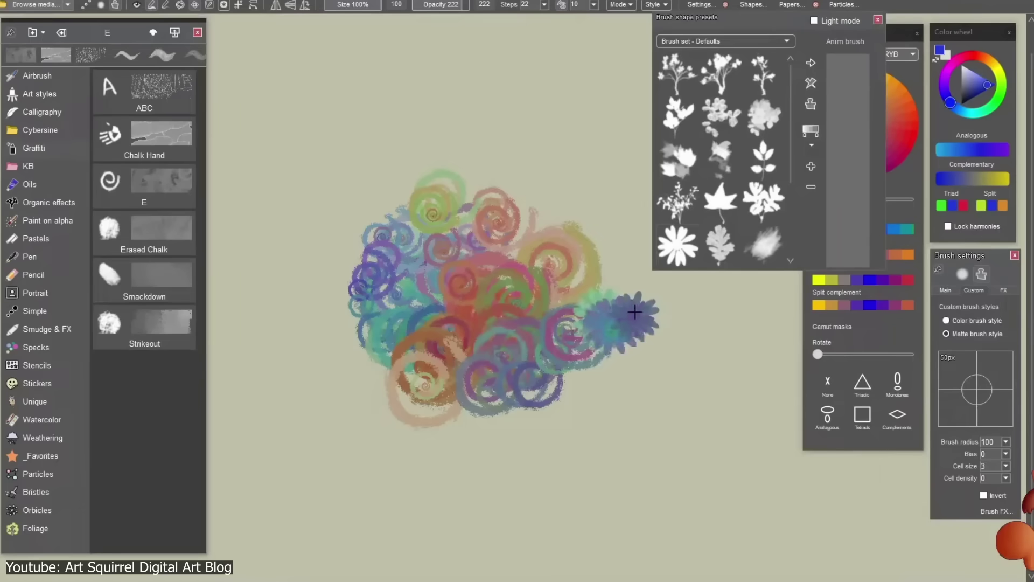
{"action": "left_click", "coordinate": [614, 360]}
{"action": "mouse_move", "coordinate": [614, 360]}
{"action": "left_mouse_down"}
{"action": "mouse_move", "coordinate": [570, 400]}
{"action": "mouse_move", "coordinate": [650, 372]}
{"action": "left_mouse_up"}
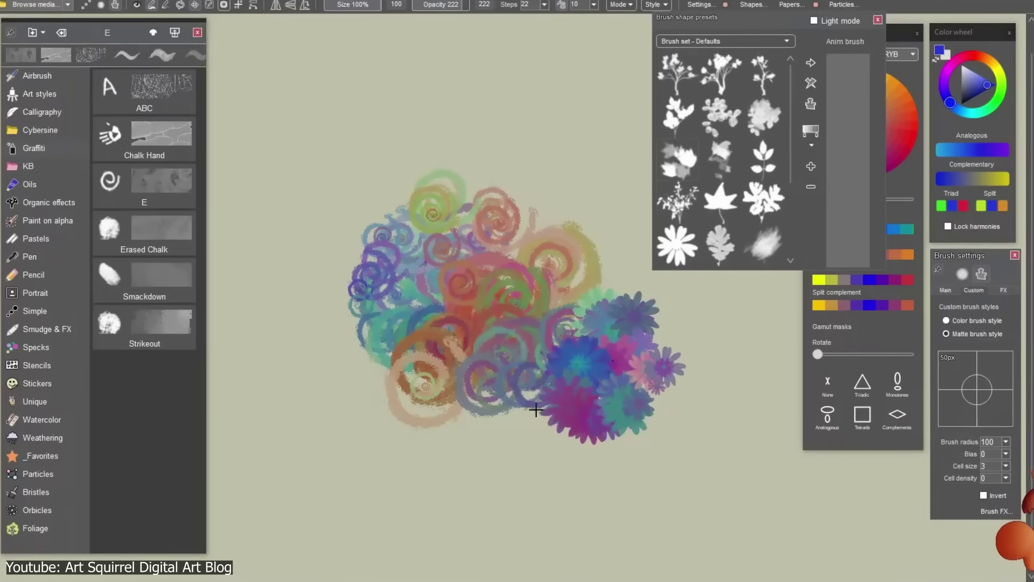
{"action": "mouse_move", "coordinate": [522, 450]}
{"action": "left_mouse_down"}
{"action": "mouse_move", "coordinate": [457, 417]}
{"action": "mouse_move", "coordinate": [478, 432]}
{"action": "mouse_move", "coordinate": [494, 490]}
{"action": "mouse_move", "coordinate": [553, 474]}
{"action": "mouse_move", "coordinate": [550, 519]}
{"action": "left_mouse_up"}
{"action": "left_click_drag", "start_coordinate": [597, 490], "coordinate": [606, 437]}
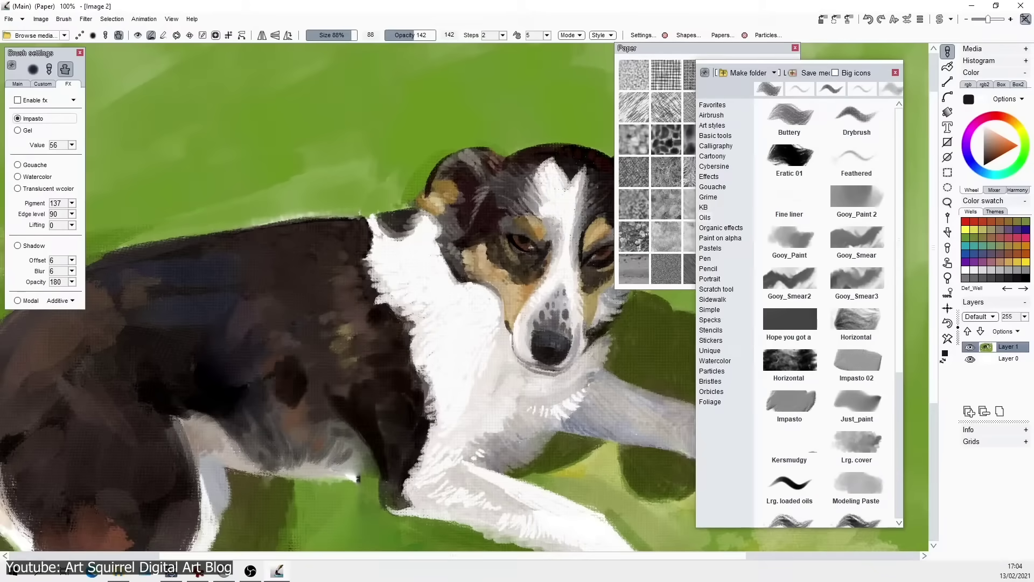
Step: Shade the dog's shoulder, body, fur and back with dark brown strokes
{"action": "left_click_drag", "start_coordinate": [226, 344], "coordinate": [258, 405]}
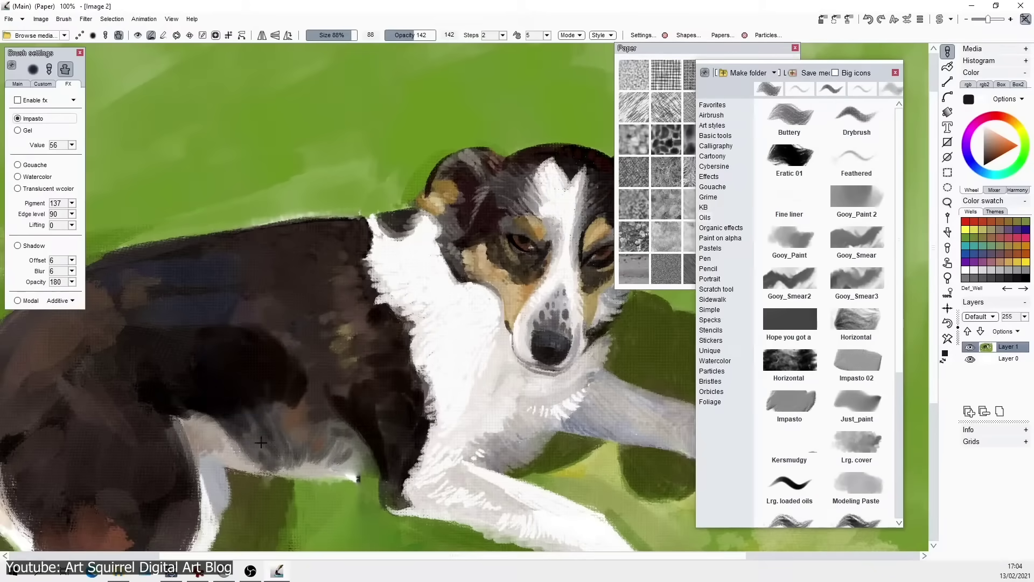
{"action": "left_click_drag", "start_coordinate": [183, 371], "coordinate": [134, 474]}
{"action": "left_click_drag", "start_coordinate": [324, 371], "coordinate": [302, 474]}
{"action": "left_click_drag", "start_coordinate": [334, 442], "coordinate": [323, 506]}
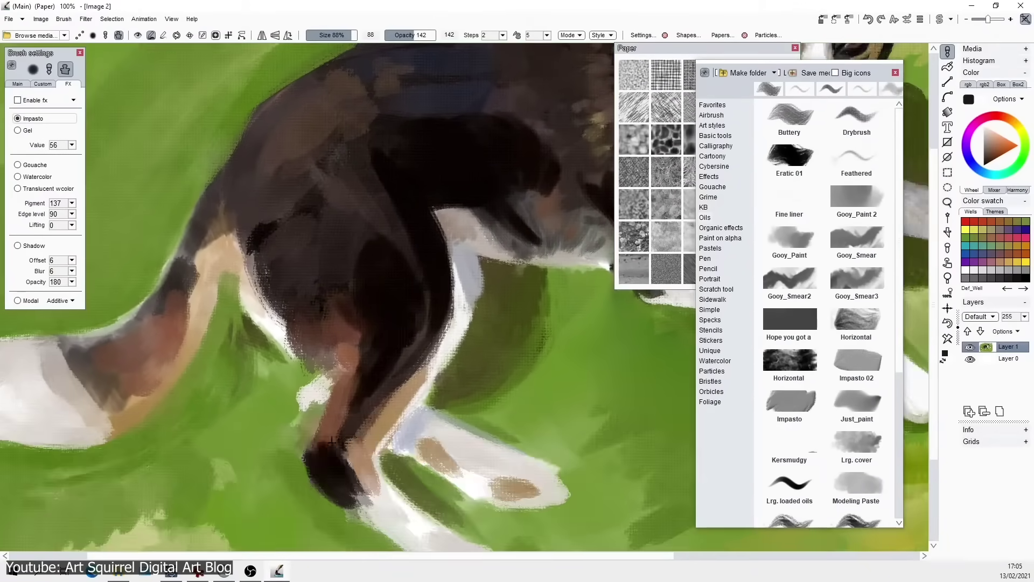
{"action": "left_click_drag", "start_coordinate": [302, 291], "coordinate": [393, 355]}
{"action": "mouse_move", "coordinate": [301, 313]}
{"action": "left_mouse_down"}
{"action": "mouse_move", "coordinate": [388, 221]}
{"action": "mouse_move", "coordinate": [453, 192]}
{"action": "left_mouse_up"}
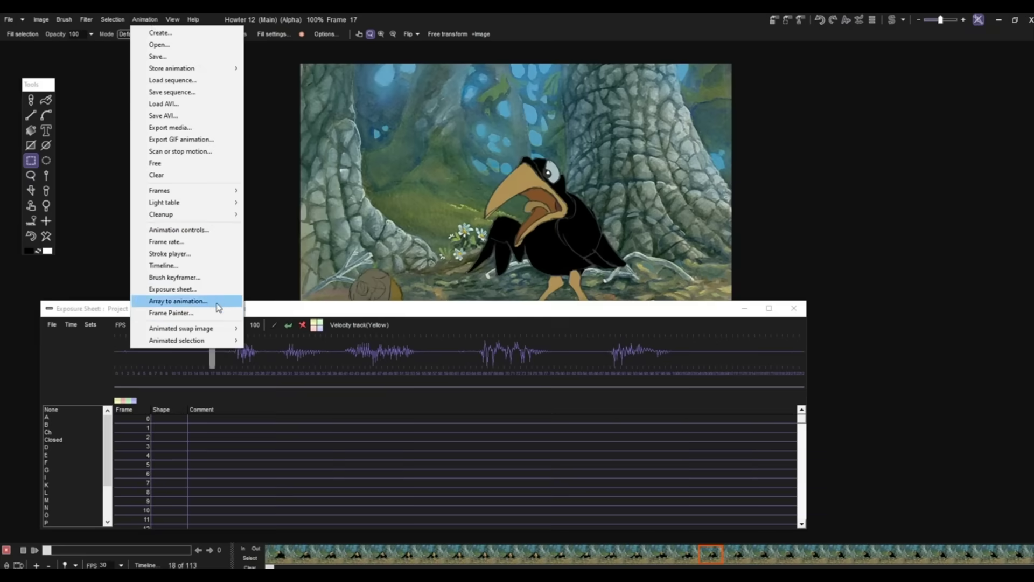
Step: Open the frame painter options and enter the N mouth shape at frame 20
{"action": "left_click", "coordinate": [208, 313]}
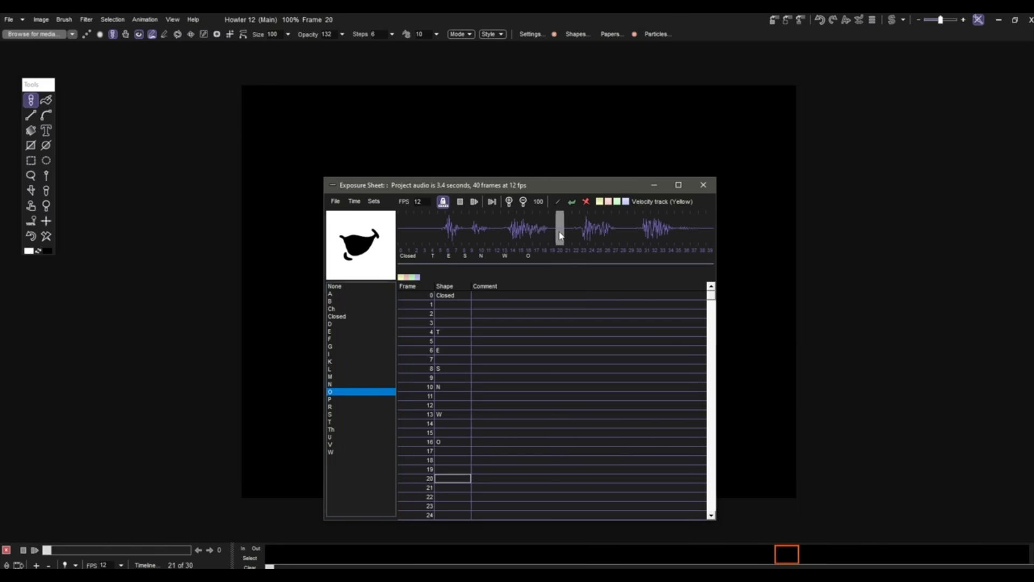
{"action": "left_click", "coordinate": [334, 384]}
{"action": "left_click", "coordinate": [568, 232]}
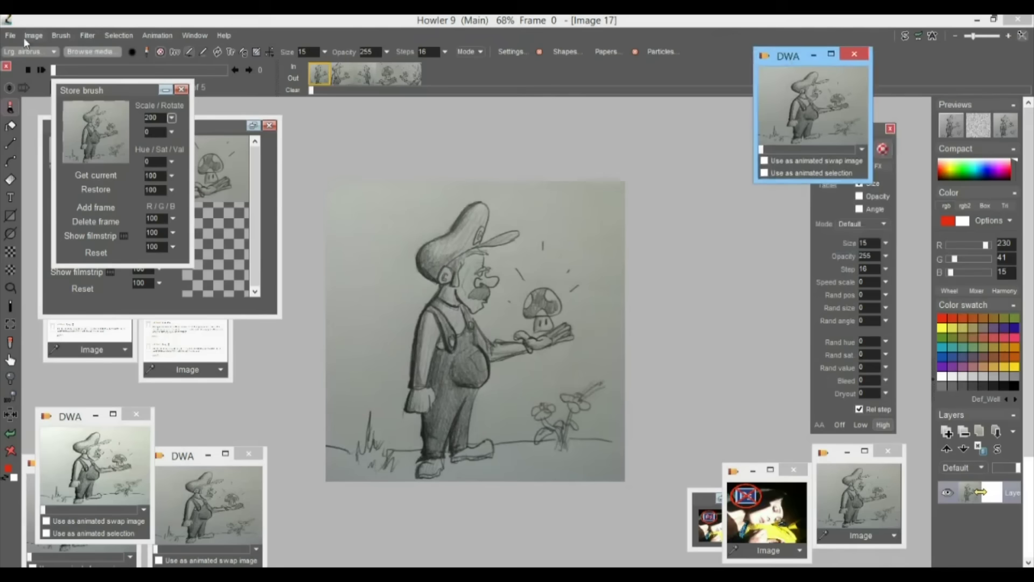
Step: Brighten the pencil sketch to a value of 156 with Filter > Adjust > Value
{"action": "left_click", "coordinate": [33, 35]}
{"action": "left_click", "coordinate": [172, 389]}
{"action": "left_click", "coordinate": [439, 358]}
{"action": "left_click", "coordinate": [86, 36]}
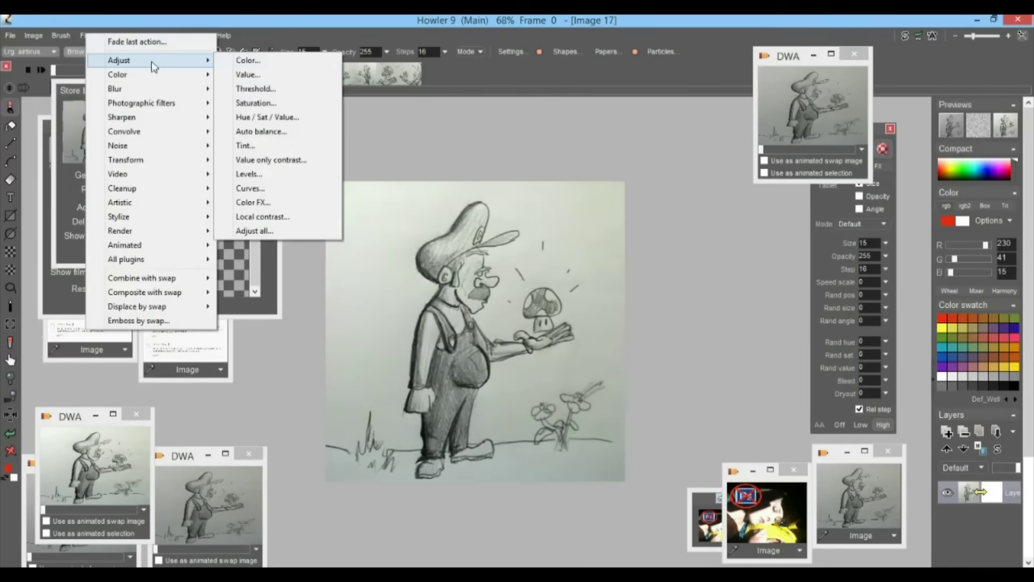
{"action": "left_click", "coordinate": [243, 79]}
{"action": "left_click_drag", "start_coordinate": [513, 210], "coordinate": [197, 89]}
{"action": "left_click_drag", "start_coordinate": [273, 137], "coordinate": [316, 138]}
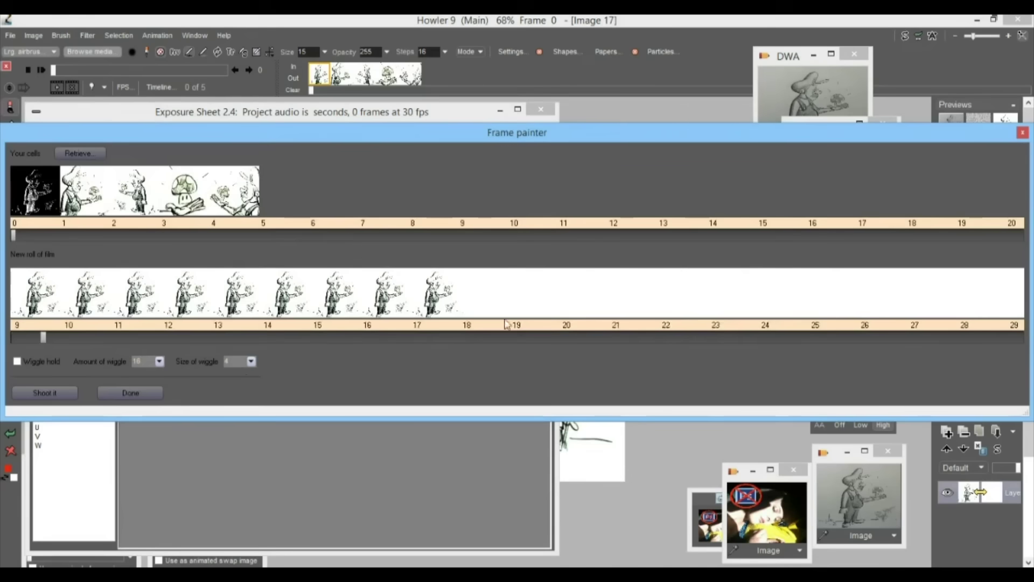
Step: Fill the new film roll with stored drawing cells through frame 48 and finish the Frame Painter
{"action": "left_click_drag", "start_coordinate": [521, 327], "coordinate": [956, 305]}
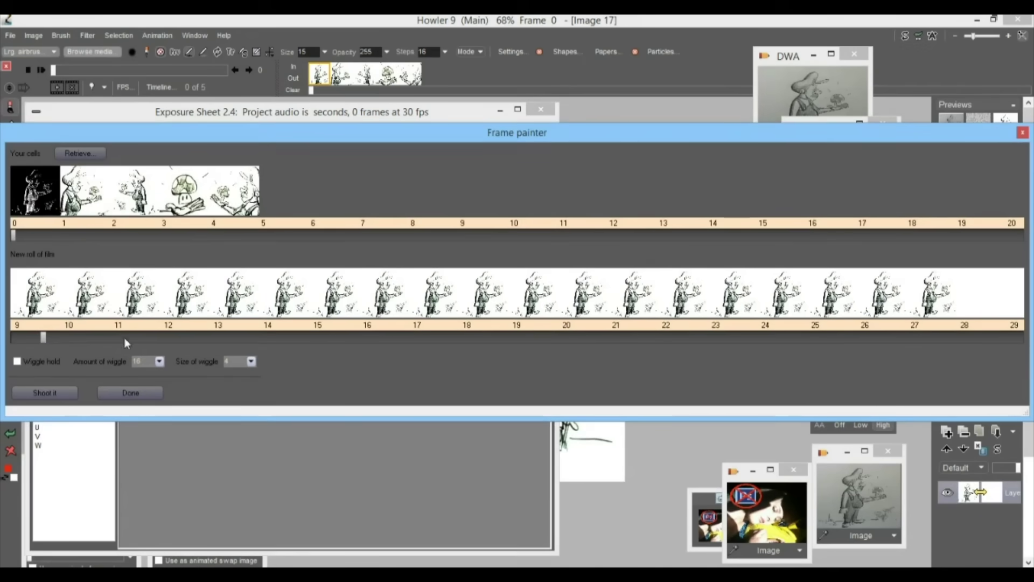
{"action": "left_click_drag", "start_coordinate": [47, 341], "coordinate": [54, 341]}
{"action": "left_click_drag", "start_coordinate": [964, 301], "coordinate": [822, 317]}
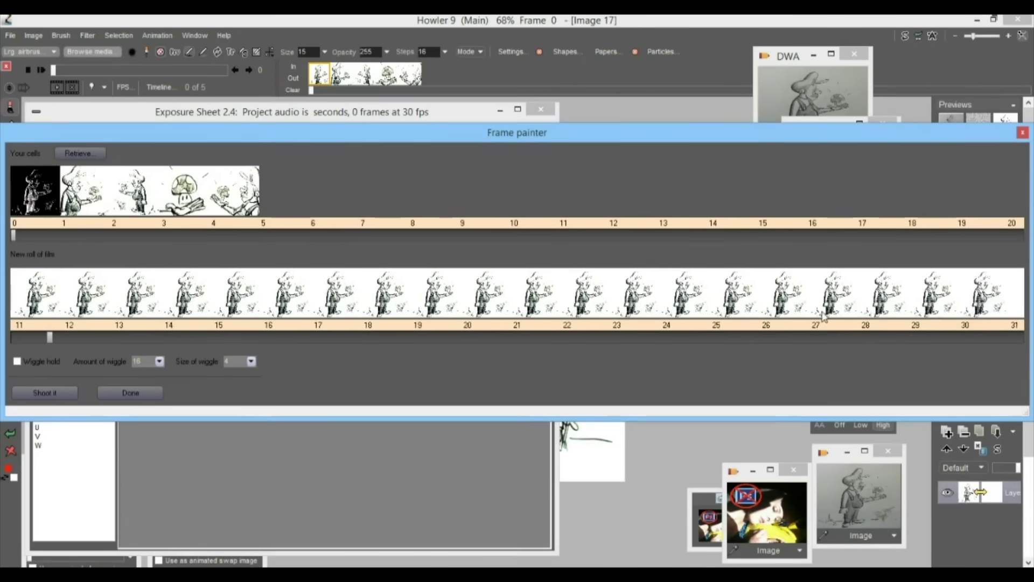
{"action": "left_click_drag", "start_coordinate": [50, 338], "coordinate": [108, 341]}
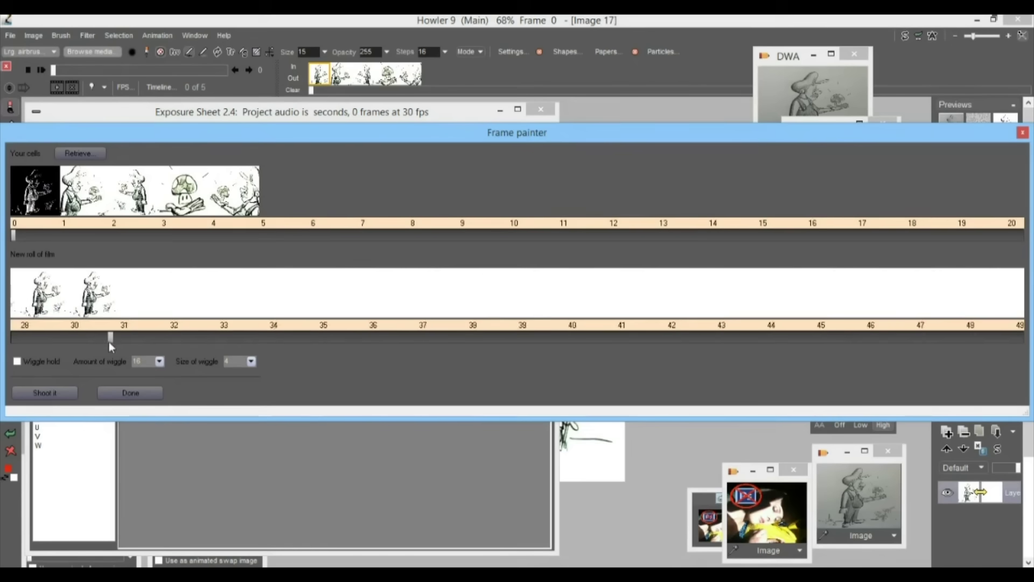
{"action": "left_click", "coordinate": [84, 190]}
{"action": "left_click_drag", "start_coordinate": [191, 309], "coordinate": [1025, 294]}
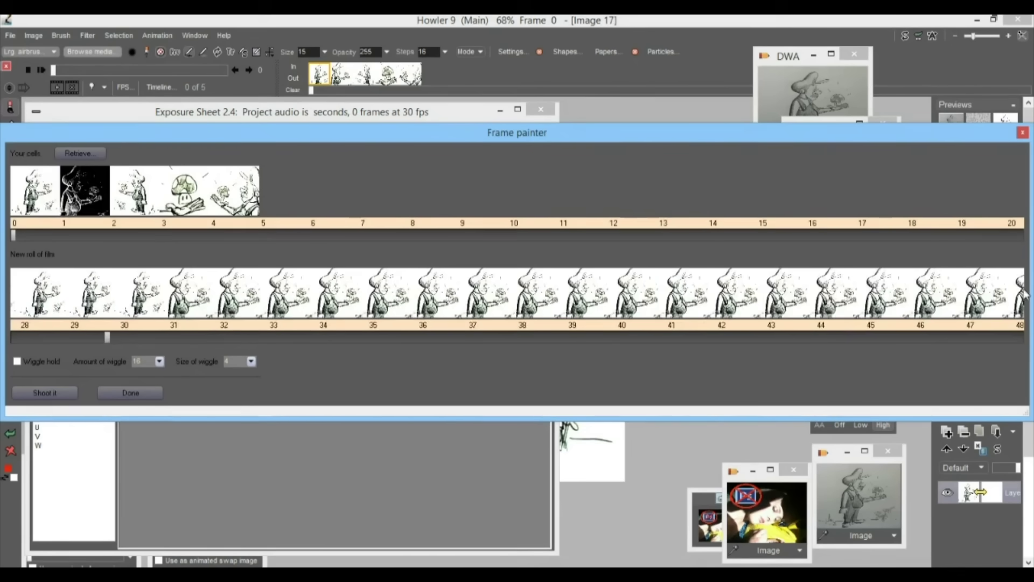
{"action": "left_click", "coordinate": [45, 393]}
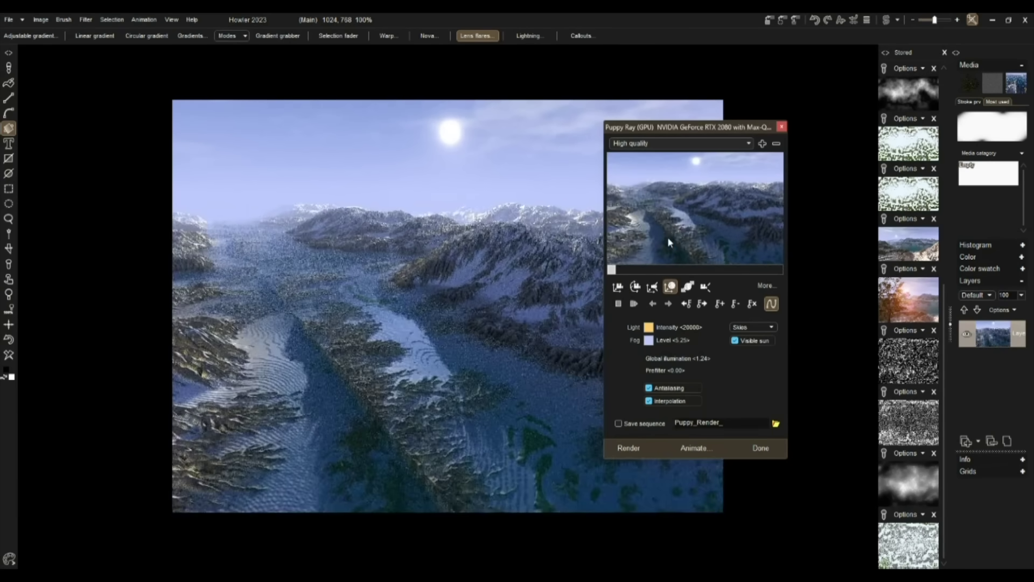
Step: In the extra render settings, enter 3322 and set the water scattering colour to dark green
{"action": "left_click", "coordinate": [766, 285]}
{"action": "type", "text": "33"}
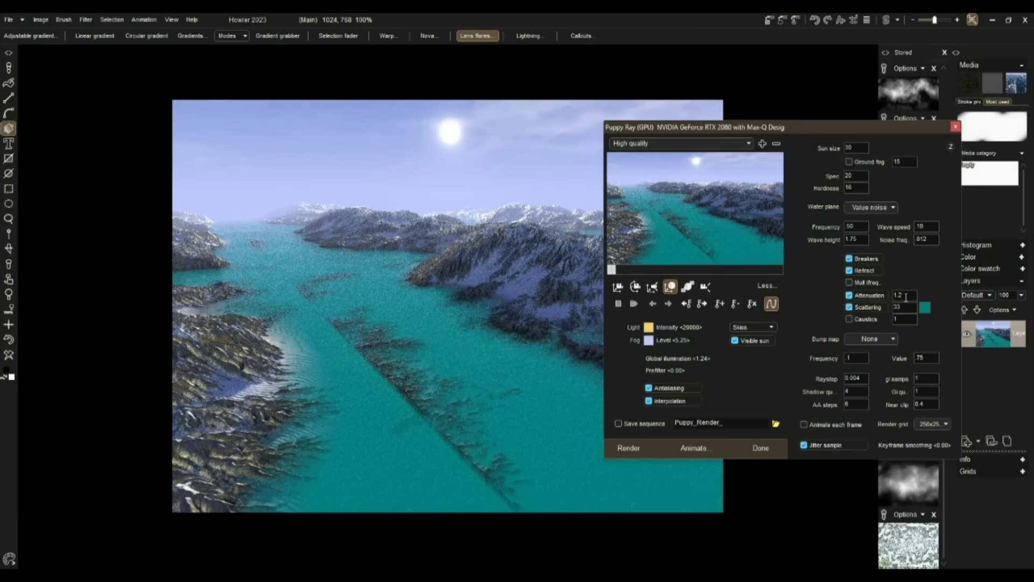
{"action": "type", "text": "22"}
{"action": "left_click", "coordinate": [925, 307]}
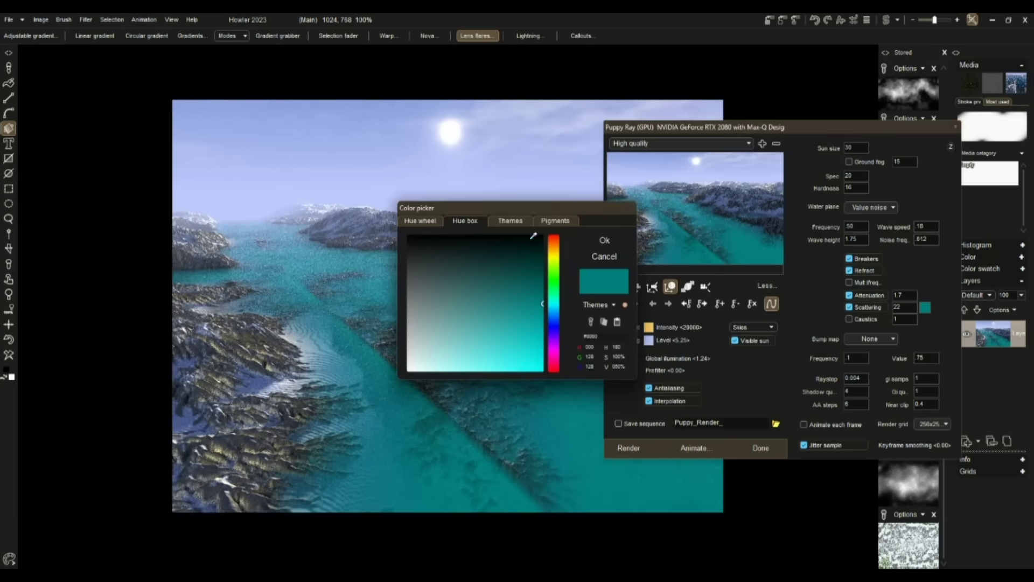
{"action": "left_click", "coordinate": [605, 240]}
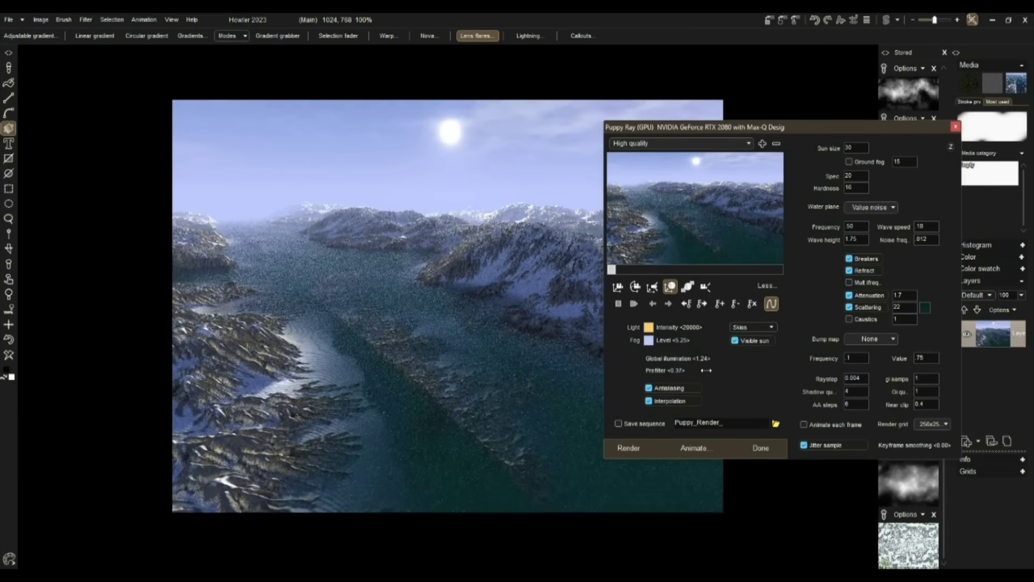
Step: Use Perlin noise water, turn on ground fog, apply sun size 123 and a Riverbed bump map
{"action": "mouse_move", "coordinate": [689, 261]}
{"action": "left_mouse_down"}
{"action": "mouse_move", "coordinate": [677, 219]}
{"action": "mouse_move", "coordinate": [674, 258]}
{"action": "left_mouse_up"}
{"action": "left_click", "coordinate": [871, 207]}
{"action": "left_click", "coordinate": [872, 247]}
{"action": "left_click", "coordinate": [849, 161]}
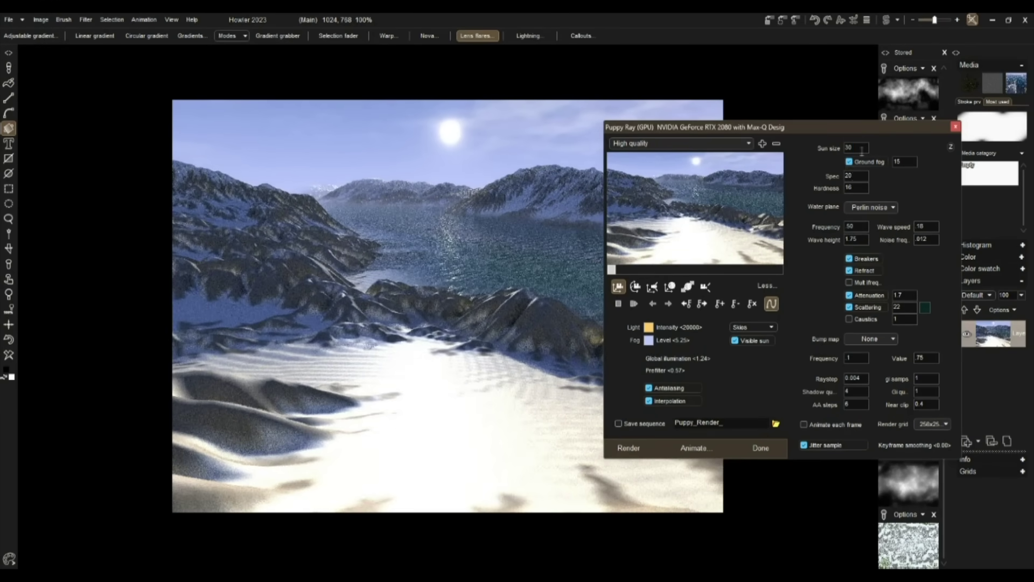
{"action": "key", "text": "Return"}
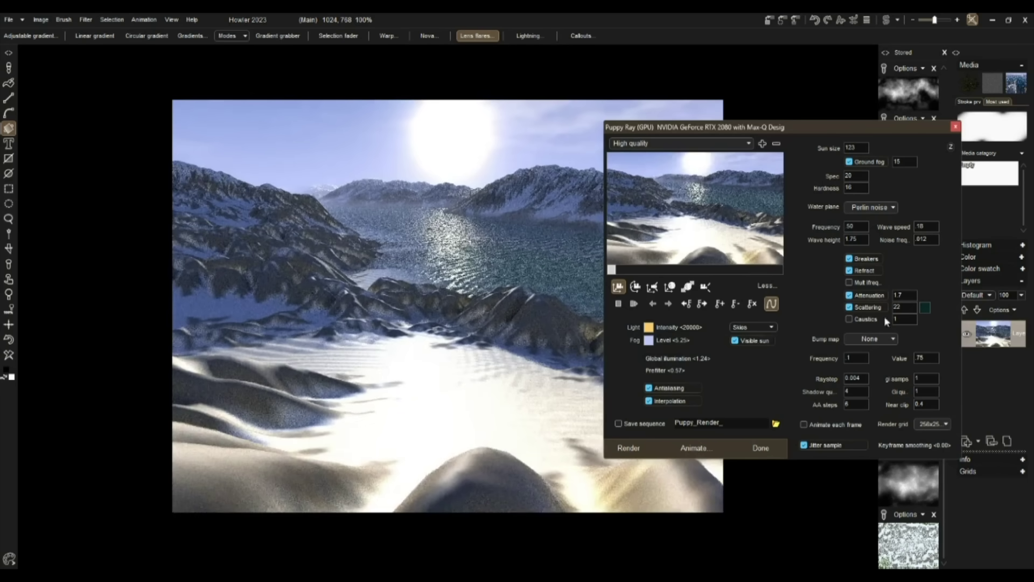
{"action": "left_click", "coordinate": [872, 338]}
{"action": "left_click", "coordinate": [871, 403]}
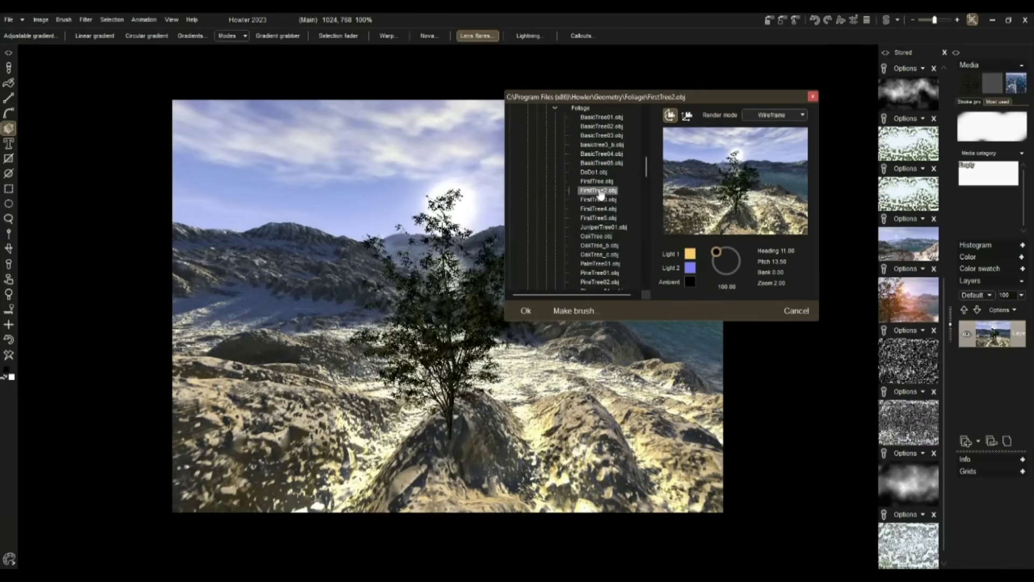
Step: Swap in a different tree model and relight it with a light-blue first light
{"action": "left_click", "coordinate": [600, 199]}
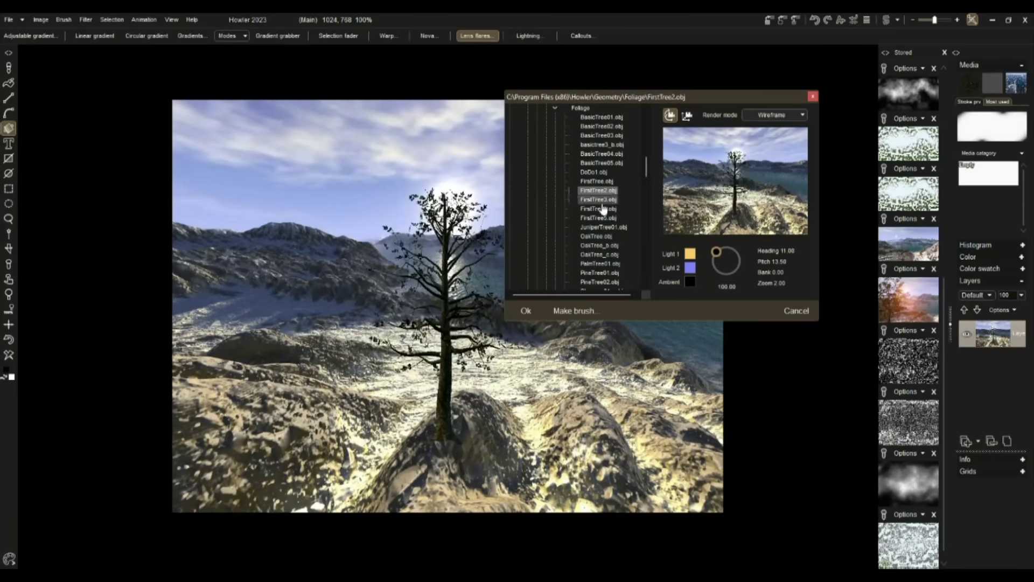
{"action": "mouse_move", "coordinate": [721, 251]}
{"action": "left_mouse_down"}
{"action": "mouse_move", "coordinate": [739, 260]}
{"action": "mouse_move", "coordinate": [716, 268]}
{"action": "left_mouse_up"}
{"action": "left_click", "coordinate": [690, 254]}
{"action": "left_click", "coordinate": [554, 311]}
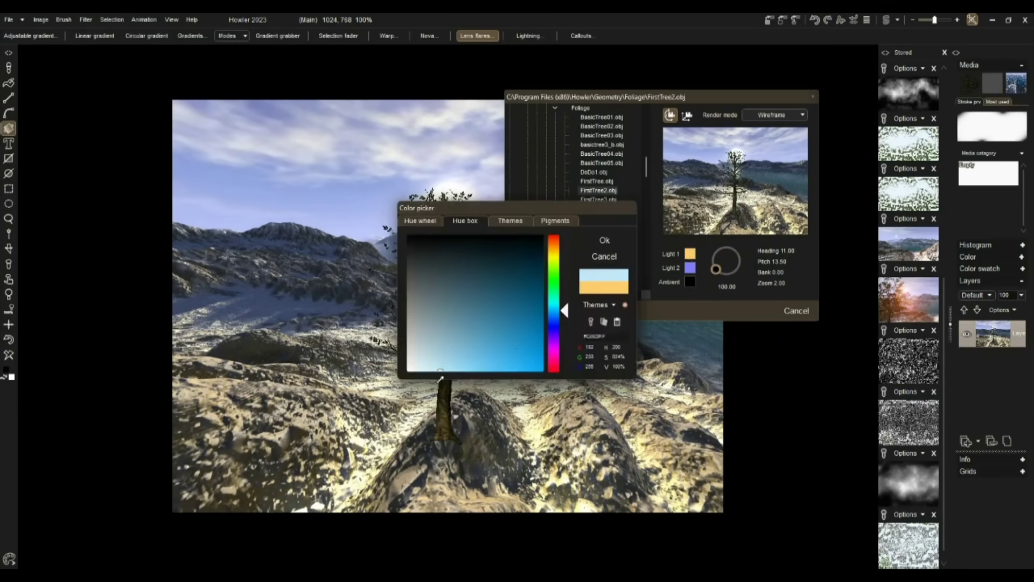
{"action": "left_click", "coordinate": [604, 240]}
Step: Rotate the tree model and move the camera close to it
{"action": "mouse_move", "coordinate": [730, 216]}
{"action": "left_mouse_down"}
{"action": "mouse_move", "coordinate": [726, 225]}
{"action": "mouse_move", "coordinate": [728, 214]}
{"action": "left_mouse_up"}
{"action": "left_click", "coordinate": [689, 116]}
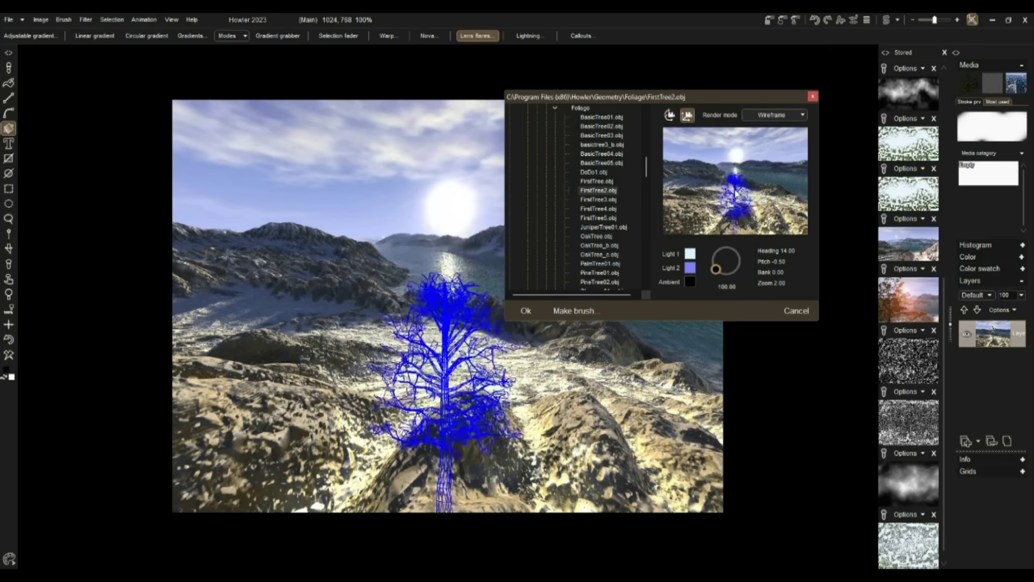
{"action": "left_click_drag", "start_coordinate": [733, 175], "coordinate": [733, 186]}
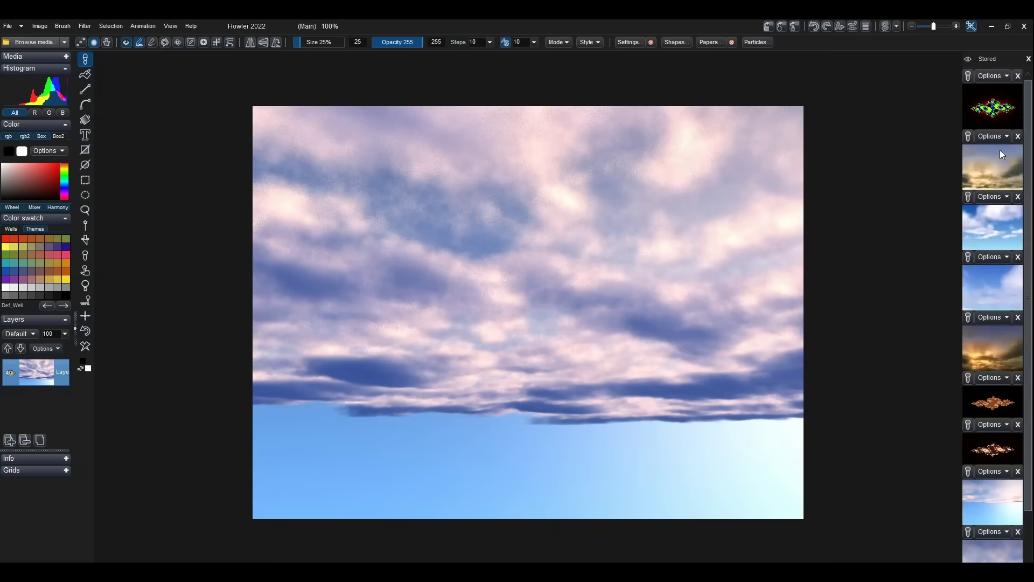
Step: Cycle through stored sunset, blue, soft, pinkish and lavender cloud skies, ending on purple clouds
{"action": "left_click", "coordinate": [994, 160]}
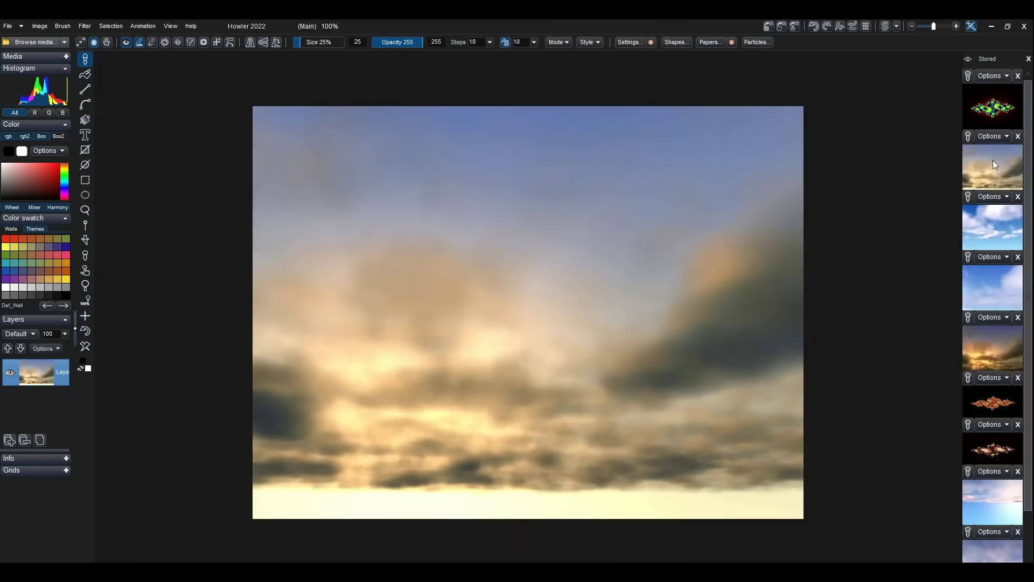
{"action": "left_click", "coordinate": [988, 224]}
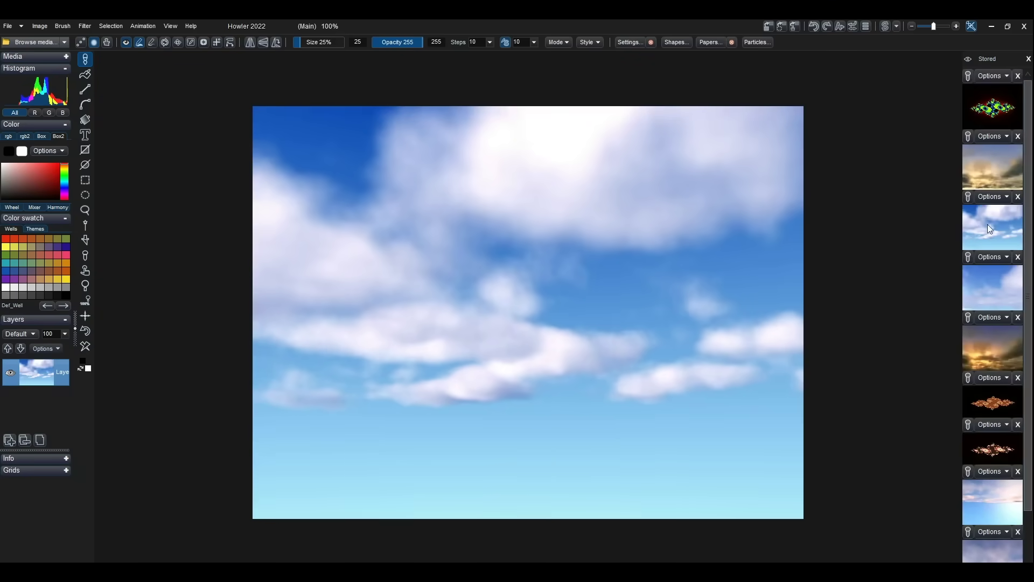
{"action": "left_click", "coordinate": [991, 283]}
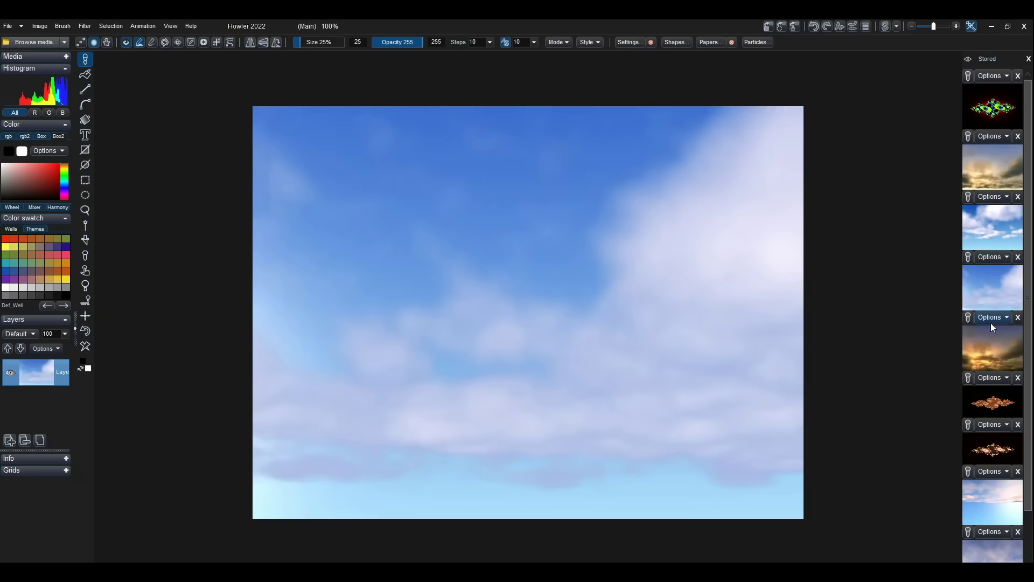
{"action": "scroll", "coordinate": [1015, 481], "scroll_direction": "down", "scroll_amount": 2}
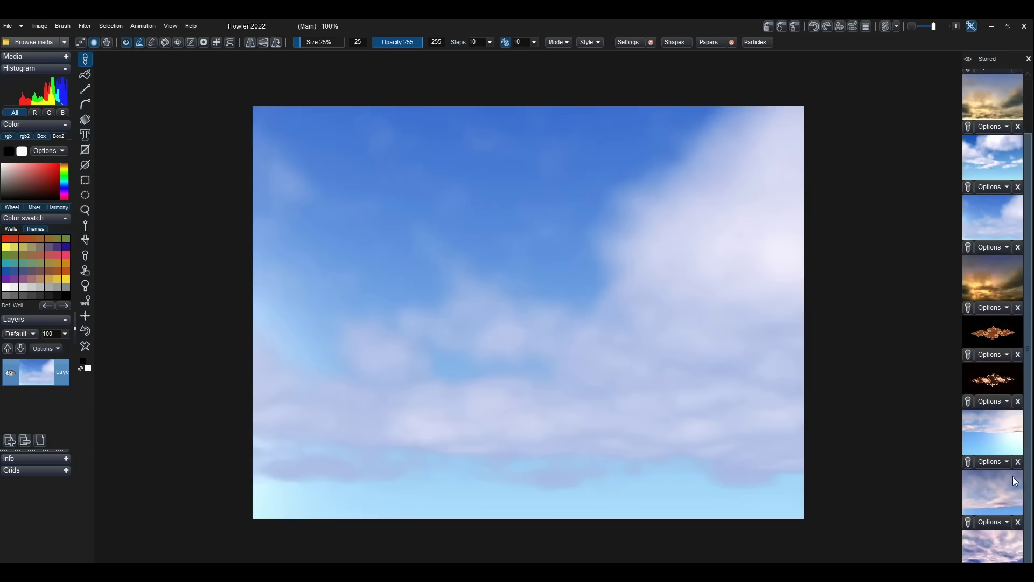
{"action": "left_click", "coordinate": [993, 436]}
{"action": "left_click", "coordinate": [979, 488]}
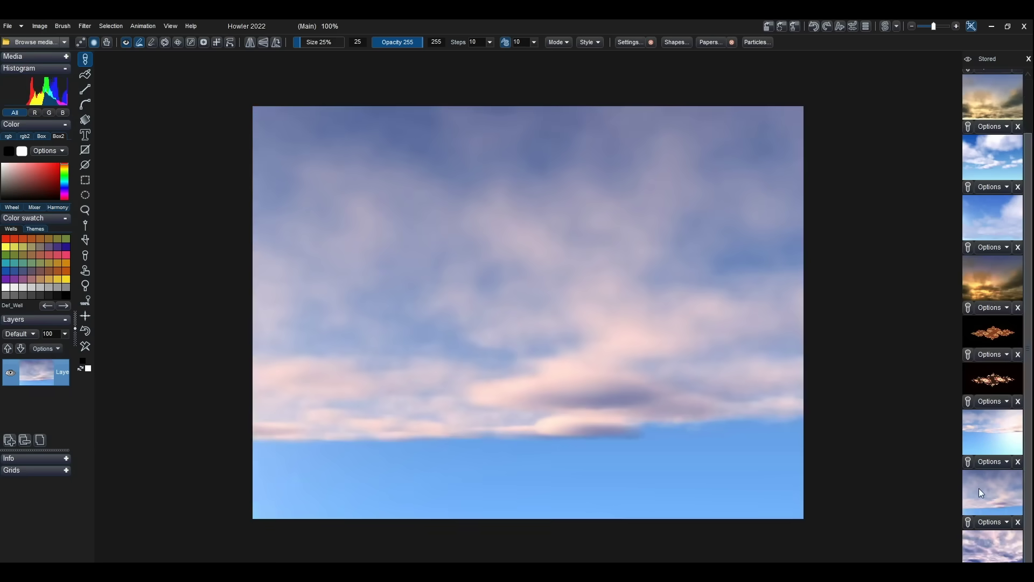
{"action": "left_click", "coordinate": [976, 544]}
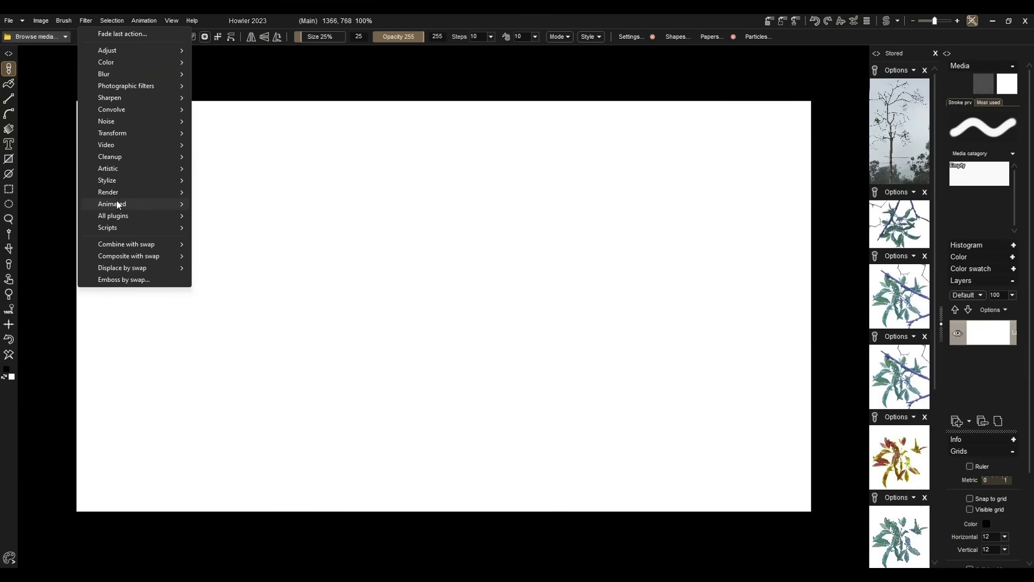
Step: Render a Starry night starfield with novas enabled onto the blank canvas
{"action": "left_click", "coordinate": [224, 205]}
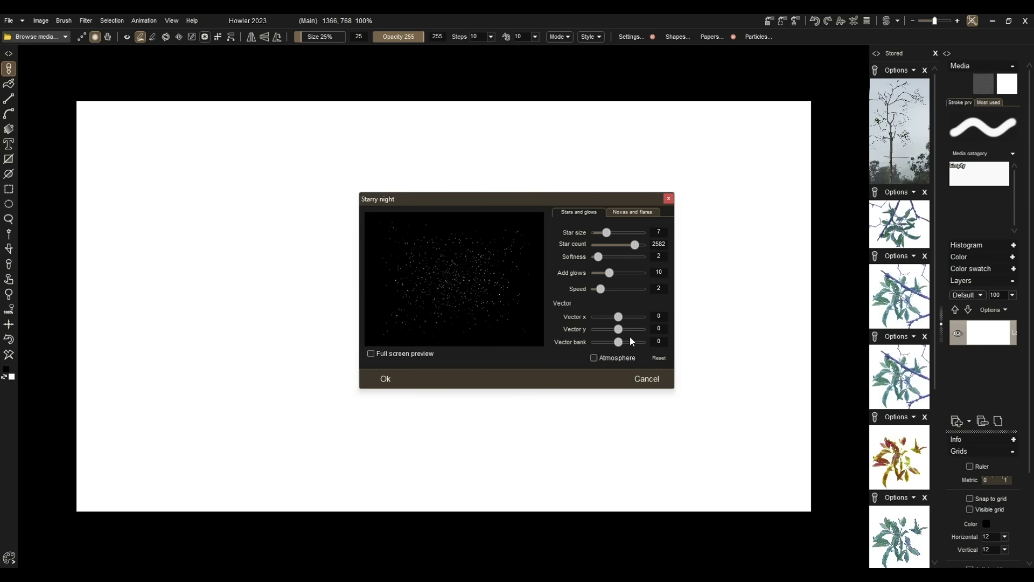
{"action": "left_click", "coordinate": [630, 213]}
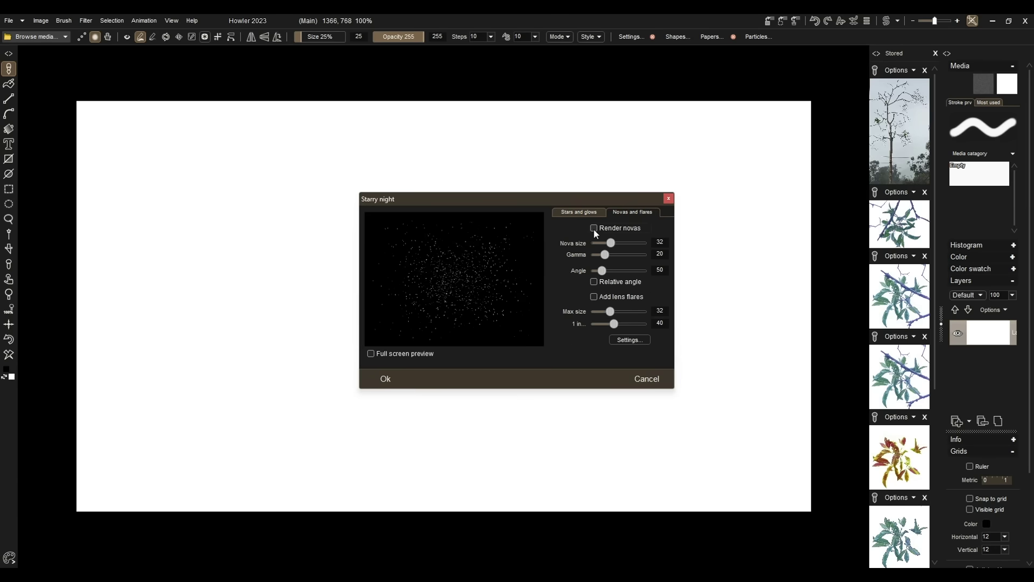
{"action": "left_click", "coordinate": [595, 229]}
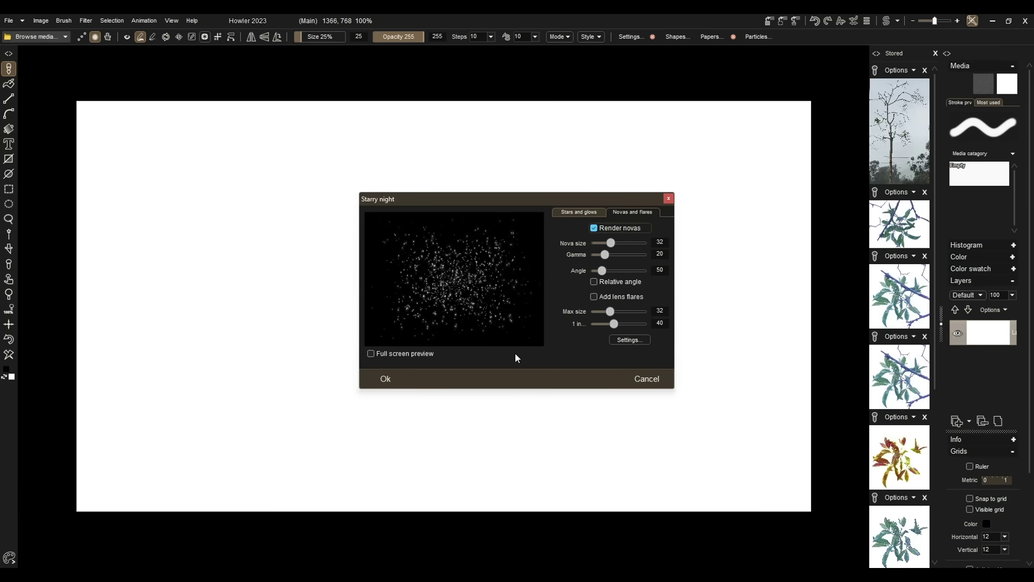
{"action": "left_click", "coordinate": [386, 378]}
{"action": "scroll", "coordinate": [221, 259], "scroll_direction": "up", "scroll_amount": 1}
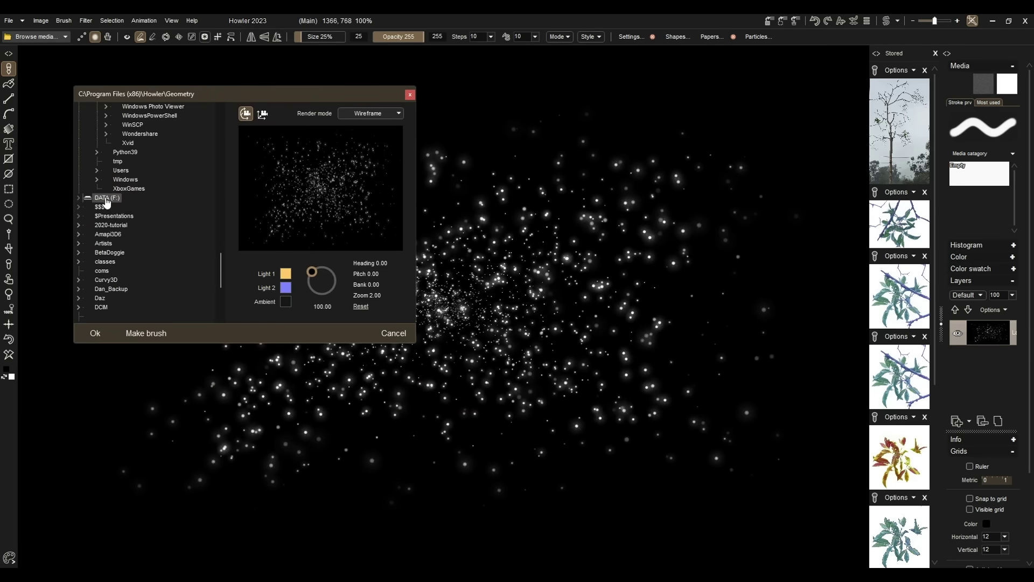
Step: Open the Curvy 3D models folder under DATA (F:) > $ OBJ2
{"action": "left_click", "coordinate": [105, 198]}
{"action": "double_click", "coordinate": [114, 116]}
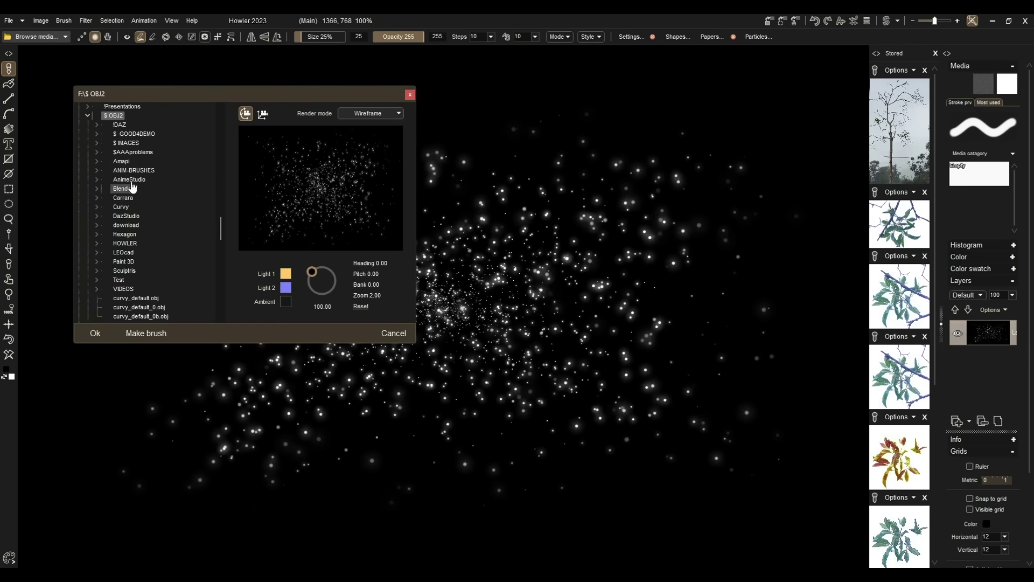
{"action": "double_click", "coordinate": [128, 207]}
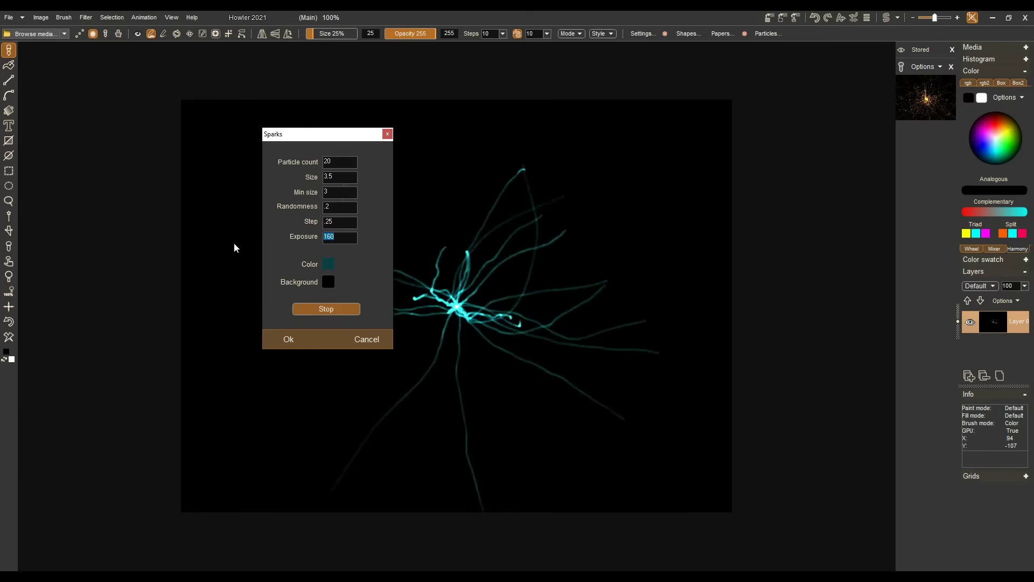
Step: Render cyan spark trails at exposure 330 onto the black canvas
{"action": "type", "text": "33"}
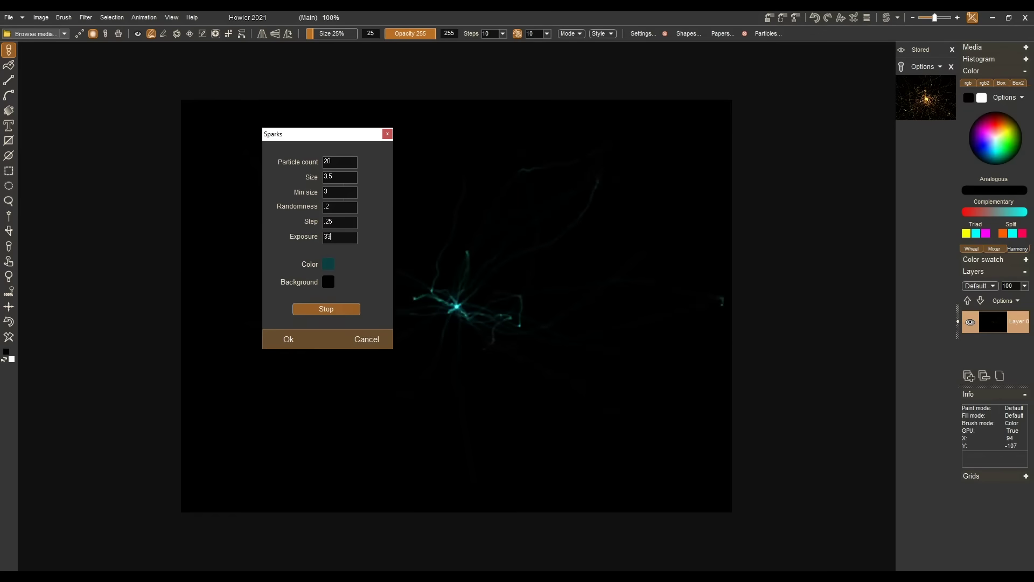
{"action": "type", "text": "0"}
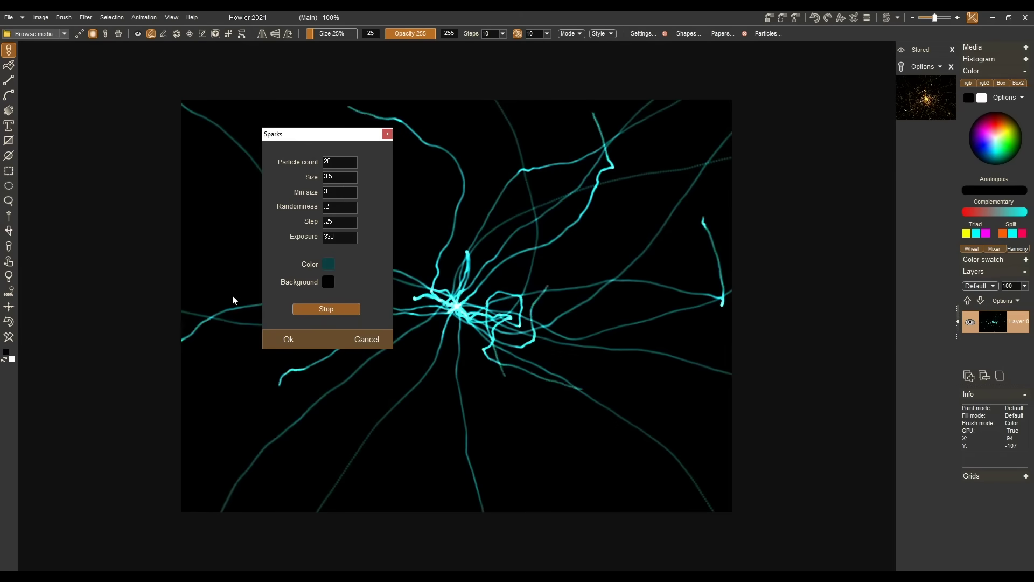
{"action": "left_click", "coordinate": [297, 337]}
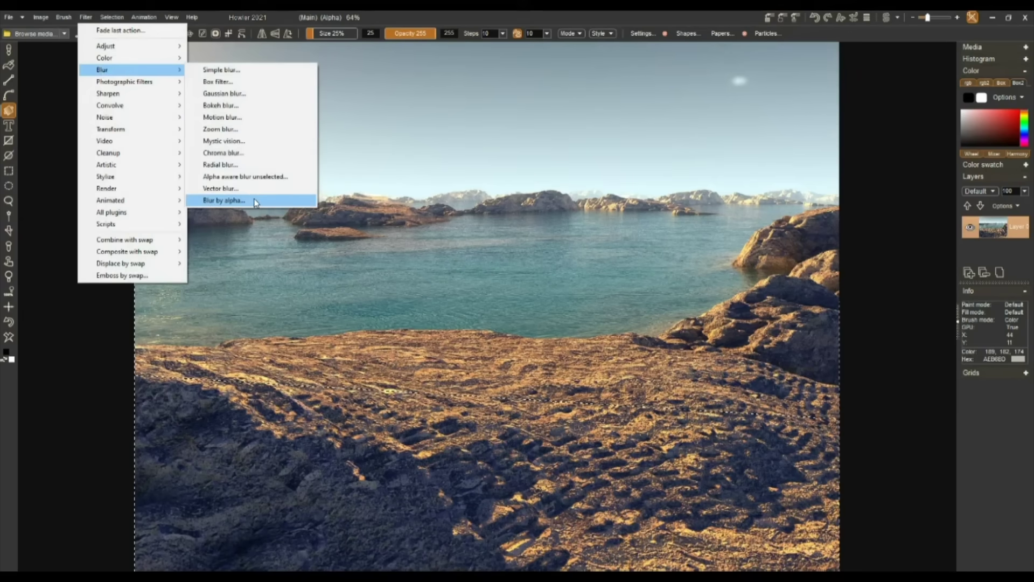
{"action": "left_click", "coordinate": [254, 198]}
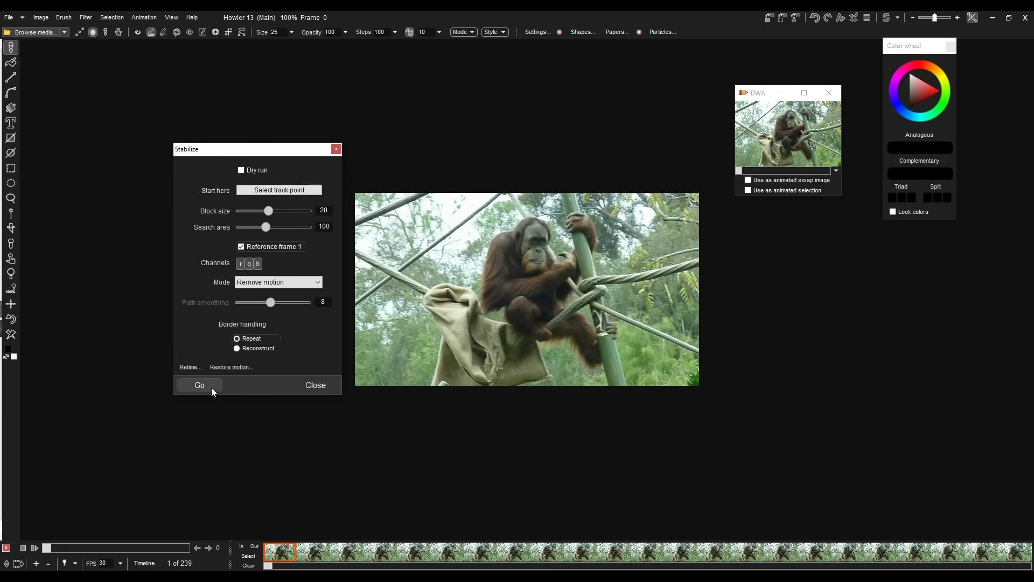
Step: Stabilize the glowing water clip and extrapolate in-between frames, accepting 673 new frames
{"action": "left_click", "coordinate": [212, 388]}
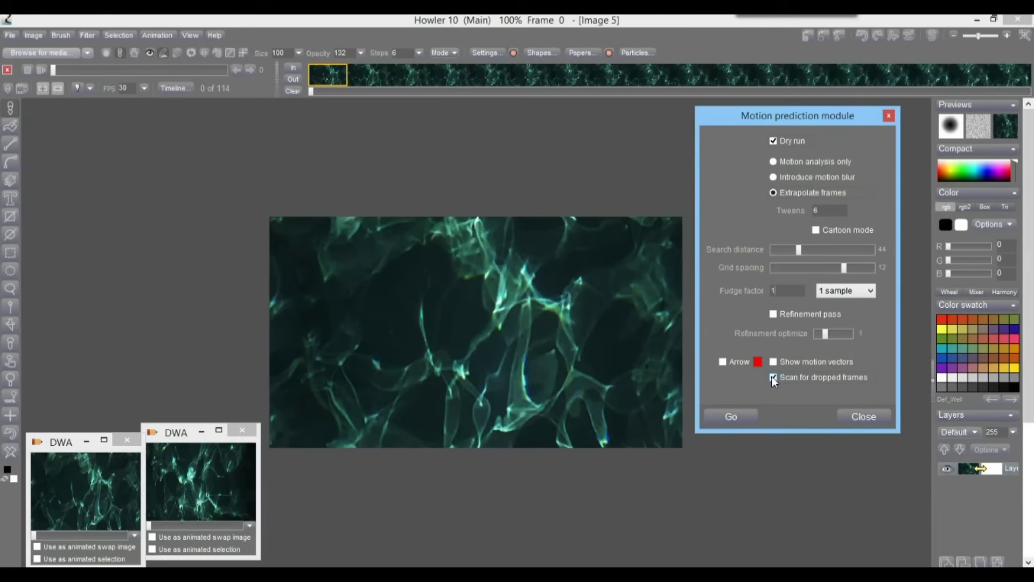
{"action": "left_click", "coordinate": [747, 414]}
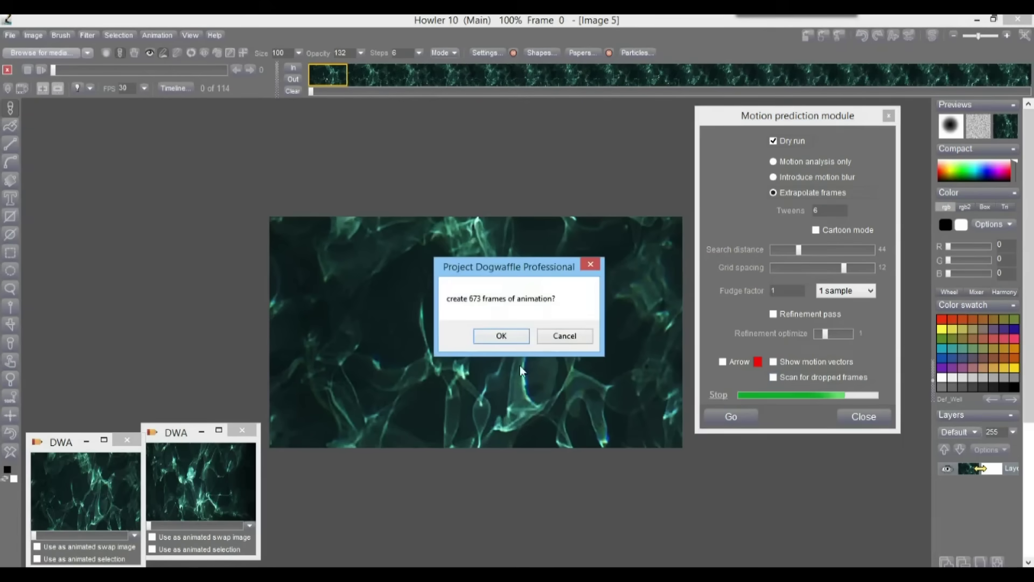
{"action": "left_click", "coordinate": [501, 337]}
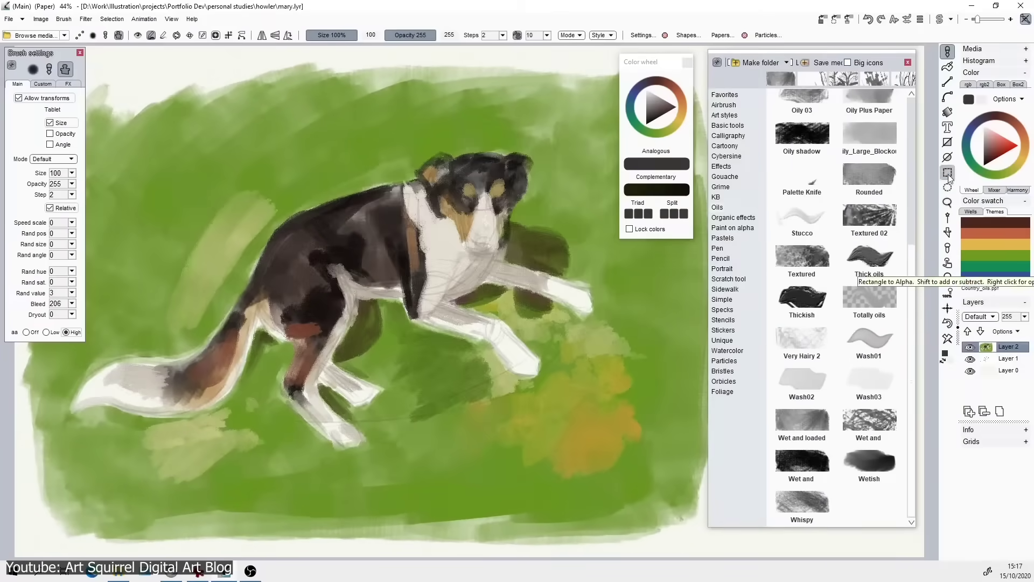
Step: Reshape the dog's back with the Warp mesh transform
{"action": "left_click", "coordinate": [86, 19]}
{"action": "left_click_drag", "start_coordinate": [539, 299], "coordinate": [551, 306]}
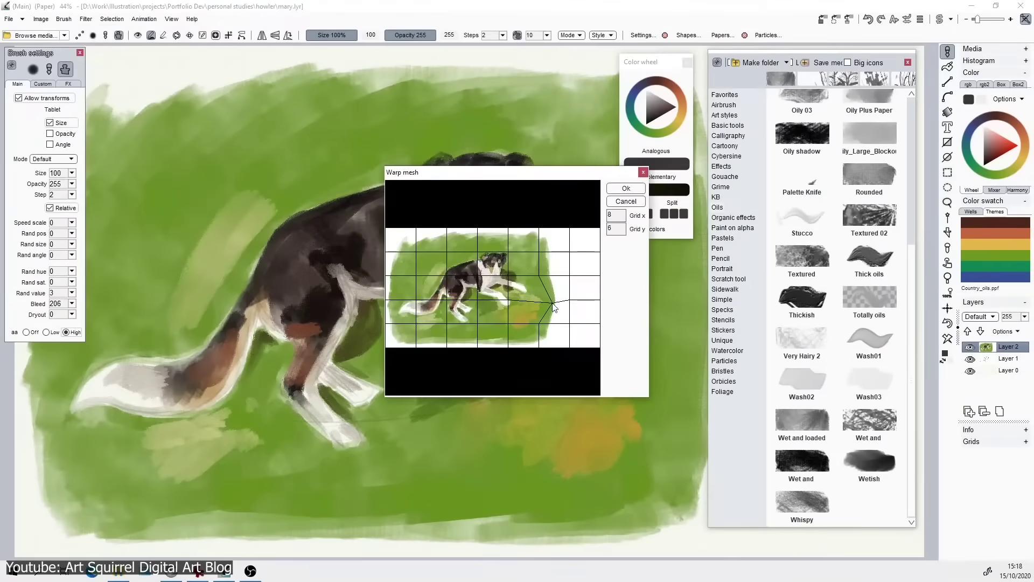
{"action": "left_click_drag", "start_coordinate": [433, 268], "coordinate": [434, 318]}
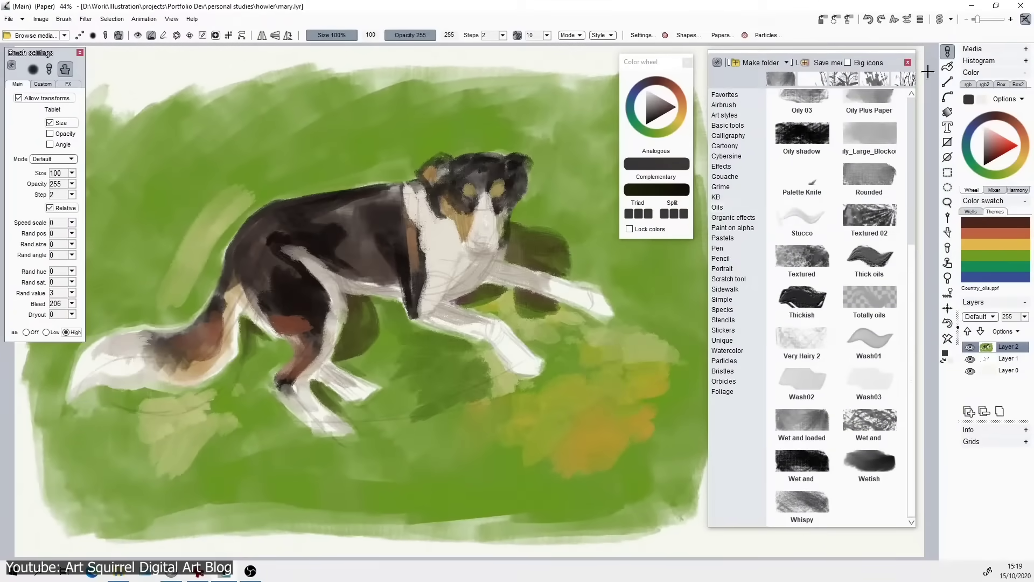
Step: Paint grass green over the tail and extend the white front paw to the right
{"action": "mouse_move", "coordinate": [244, 321]}
{"action": "left_mouse_down"}
{"action": "mouse_move", "coordinate": [108, 388]}
{"action": "mouse_move", "coordinate": [162, 312]}
{"action": "mouse_move", "coordinate": [150, 403]}
{"action": "left_mouse_up"}
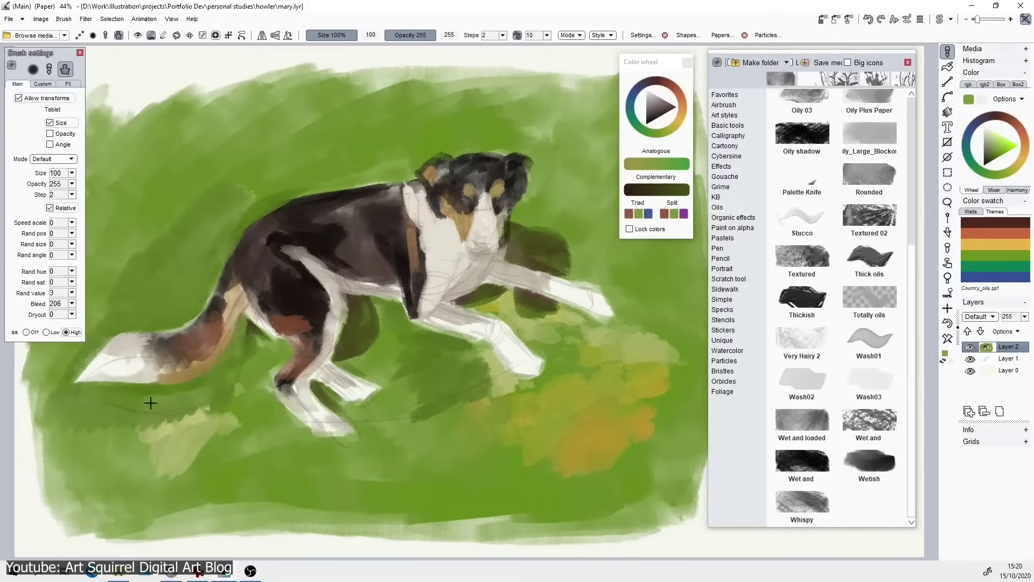
{"action": "left_click", "coordinate": [457, 325], "text": "alt"}
{"action": "left_click", "coordinate": [452, 291], "text": "alt"}
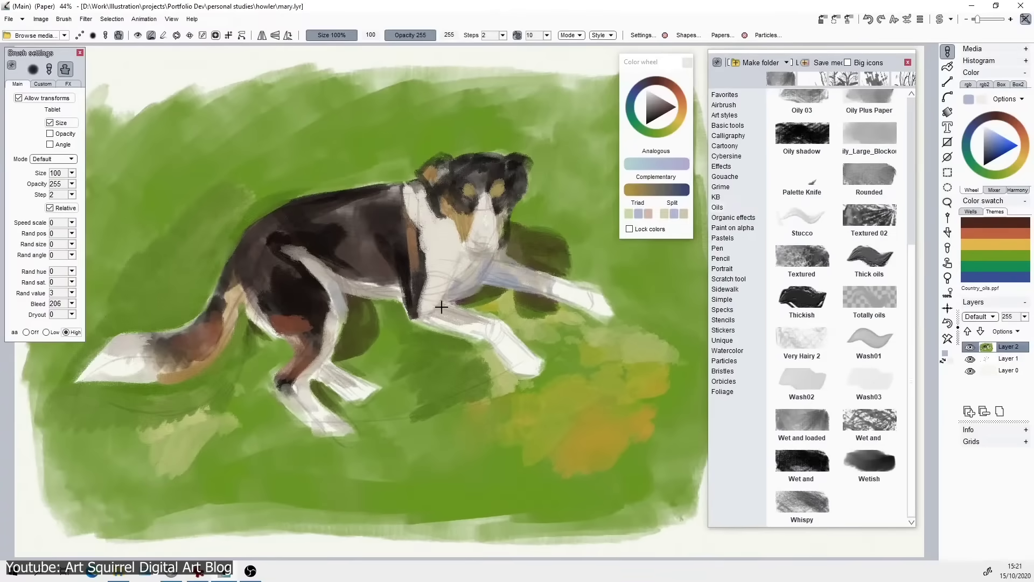
{"action": "left_click_drag", "start_coordinate": [560, 285], "coordinate": [619, 319]}
{"action": "left_click", "coordinate": [593, 282], "text": "alt"}
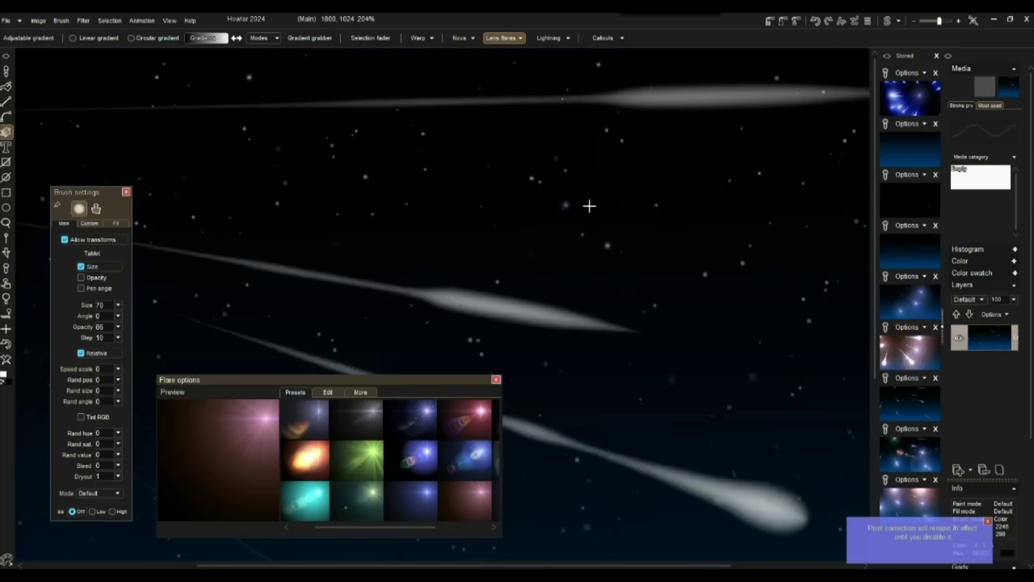
Step: Zoom out on the blue streak scene and load the pinkish bright-streak image from Stored
{"action": "scroll", "coordinate": [590, 205], "scroll_direction": "down", "scroll_amount": 4}
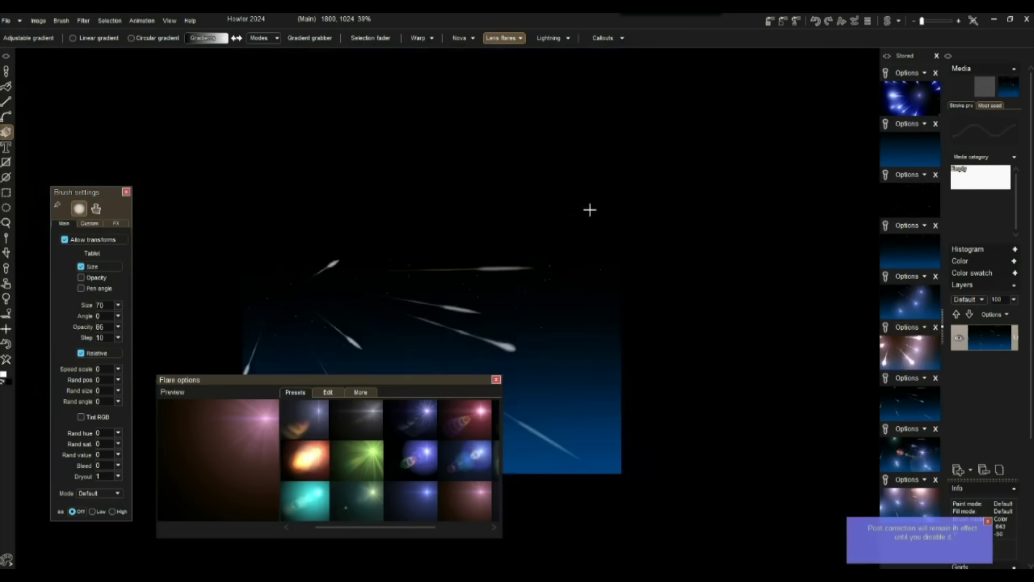
{"action": "left_click_drag", "start_coordinate": [358, 317], "coordinate": [427, 188]}
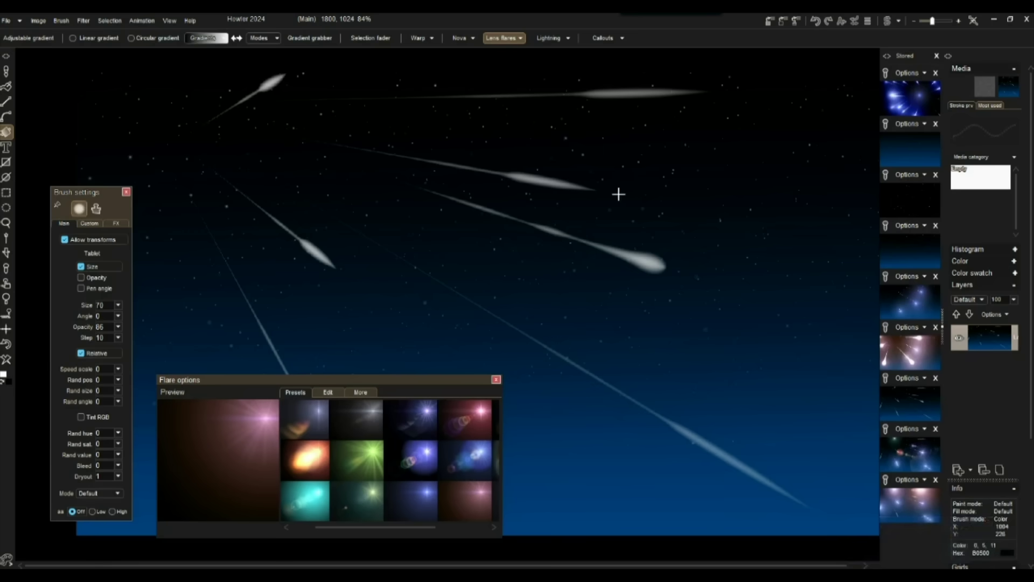
{"action": "left_click", "coordinate": [914, 350]}
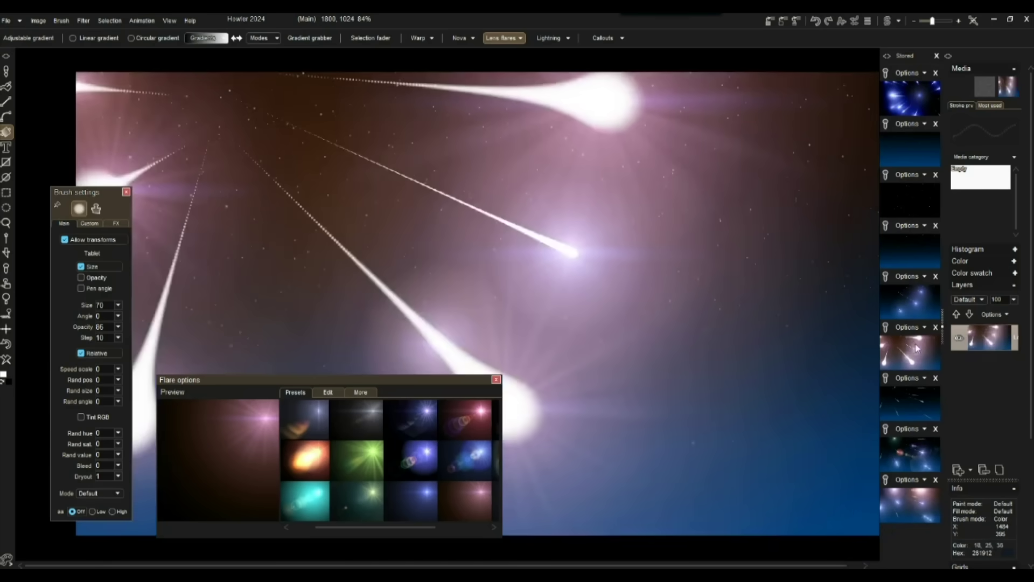
{"action": "scroll", "coordinate": [271, 167], "scroll_direction": "down", "scroll_amount": 2}
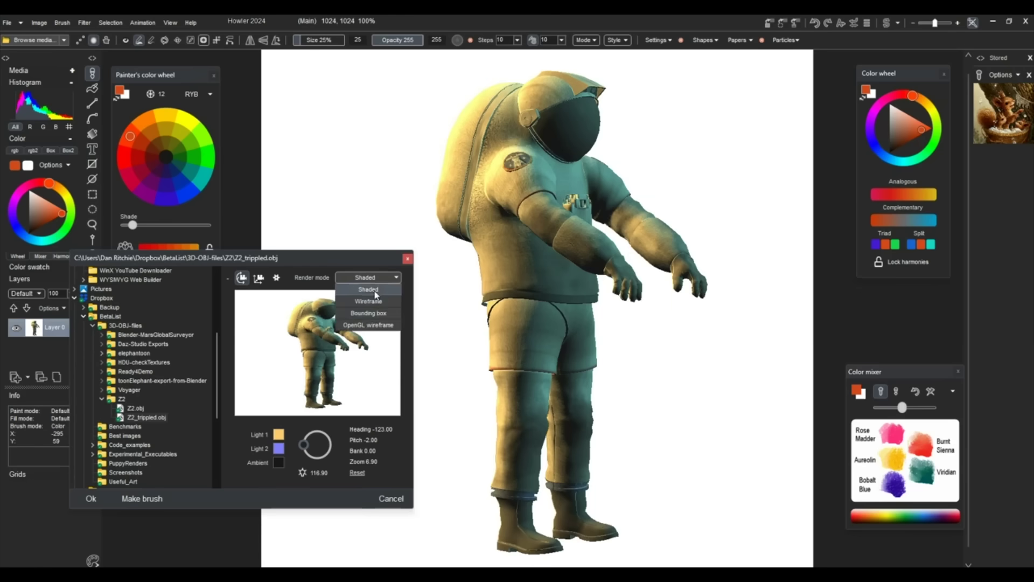
Step: Rotate the 3D astronaut in the preview from side view to face the front
{"action": "left_click_drag", "start_coordinate": [260, 359], "coordinate": [277, 367]}
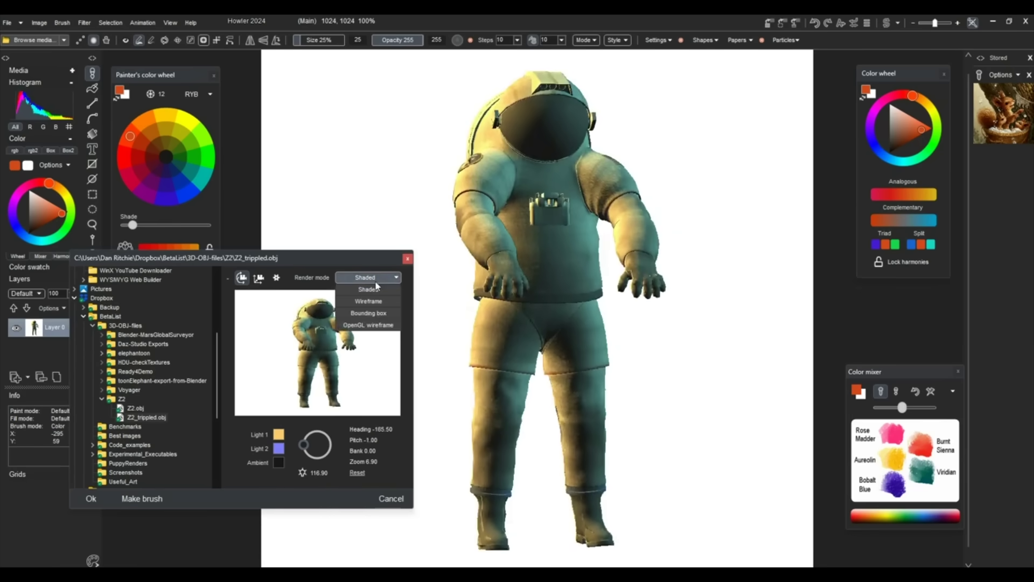
{"action": "mouse_move", "coordinate": [332, 363]}
{"action": "left_mouse_down"}
{"action": "mouse_move", "coordinate": [377, 364]}
{"action": "mouse_move", "coordinate": [328, 366]}
{"action": "left_mouse_up"}
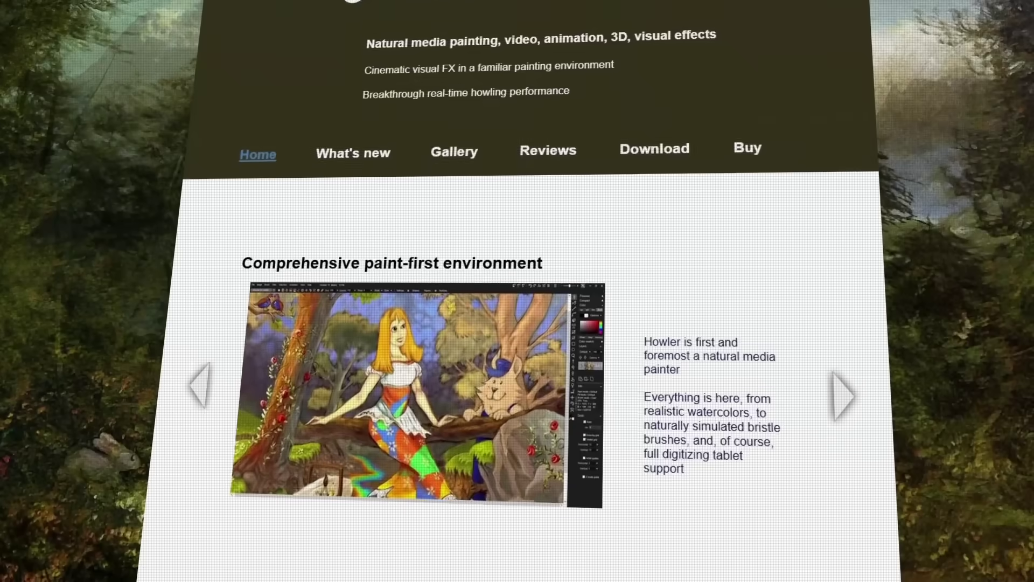
Step: Advance the website carousel through the bitmap, Video, Animation and landscape feature slides
{"action": "left_click", "coordinate": [847, 360]}
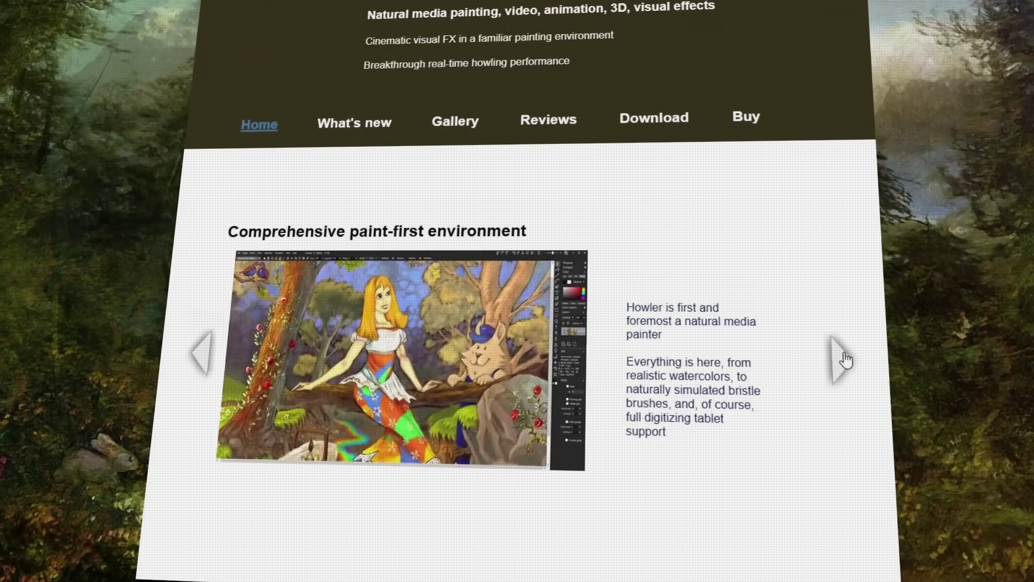
{"action": "left_click", "coordinate": [846, 359]}
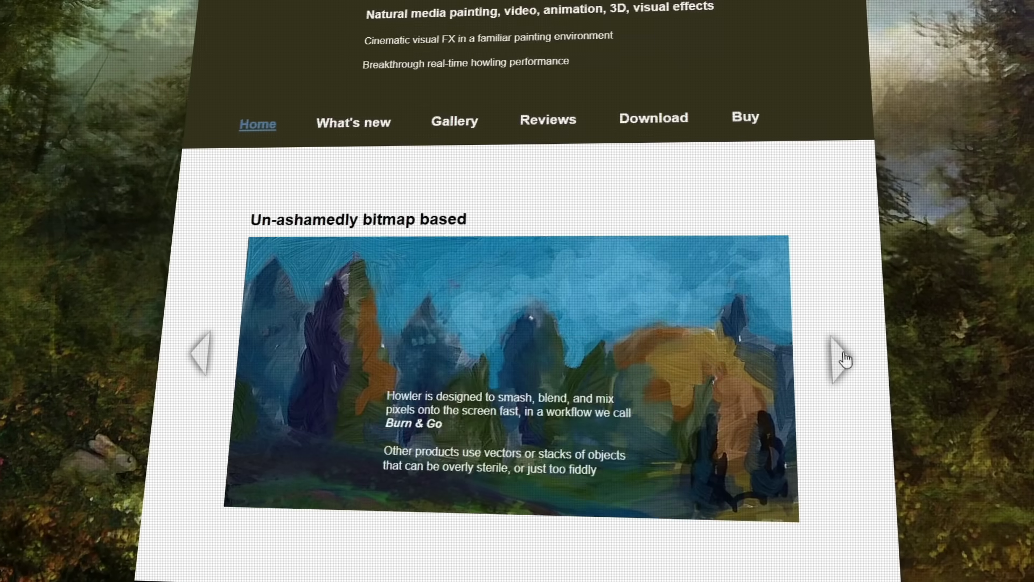
{"action": "left_click", "coordinate": [846, 360]}
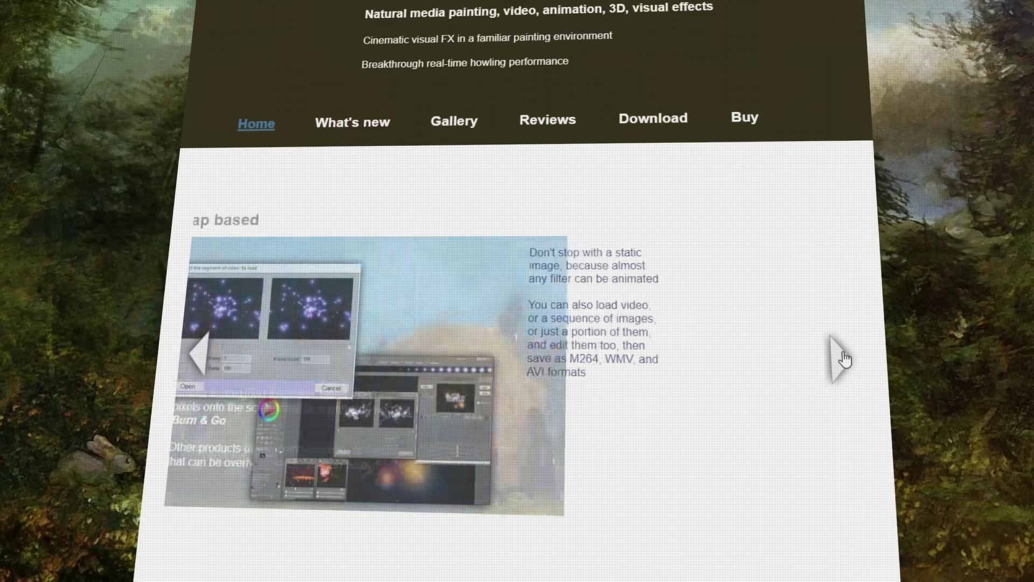
{"action": "left_click", "coordinate": [846, 359]}
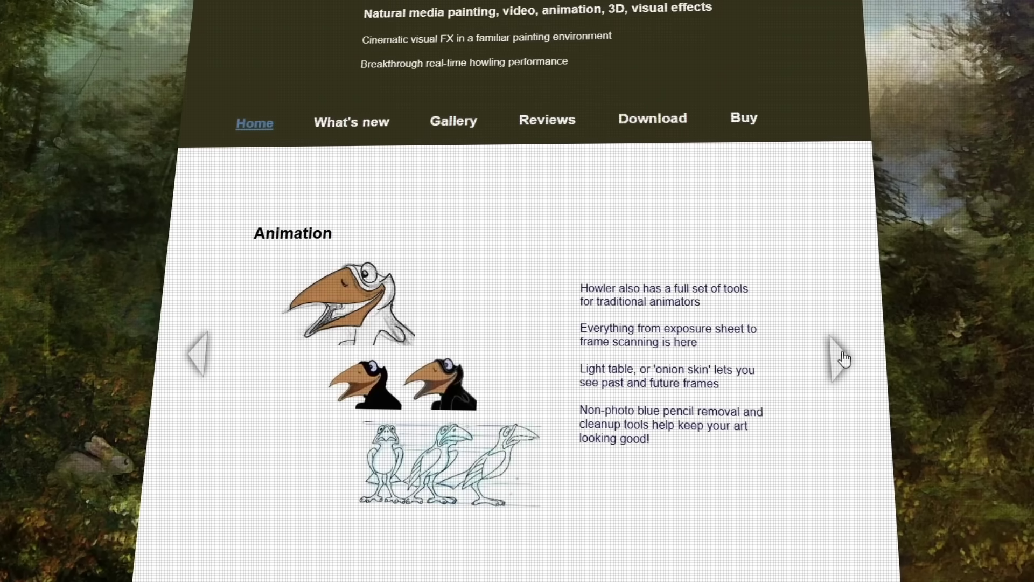
{"action": "left_click", "coordinate": [844, 360]}
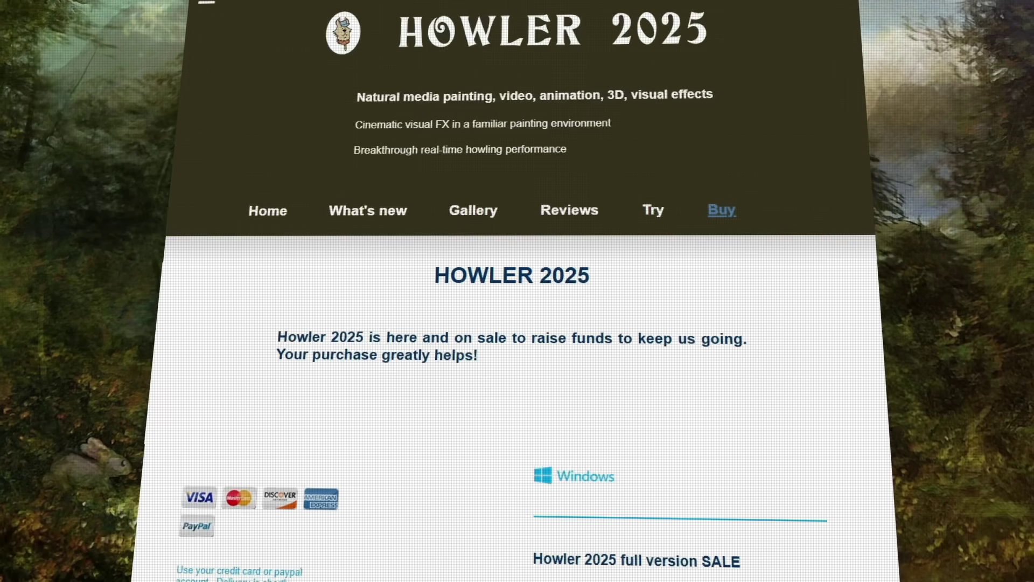
Step: Scroll down through the website's sale prices and reviews
{"action": "scroll", "coordinate": [517, 323], "scroll_direction": "down", "scroll_amount": 4}
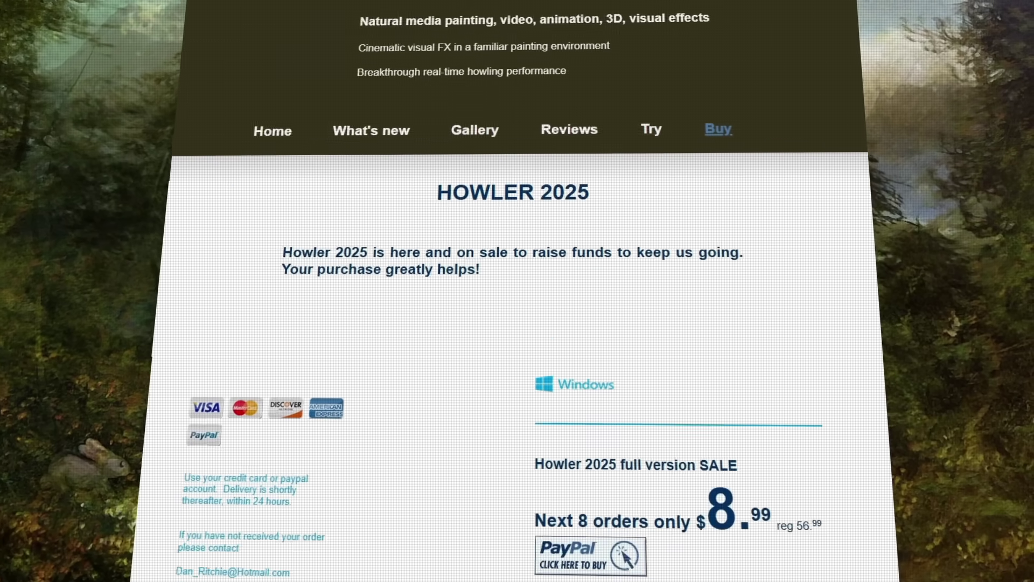
{"action": "scroll", "coordinate": [517, 323], "scroll_direction": "down", "scroll_amount": 3}
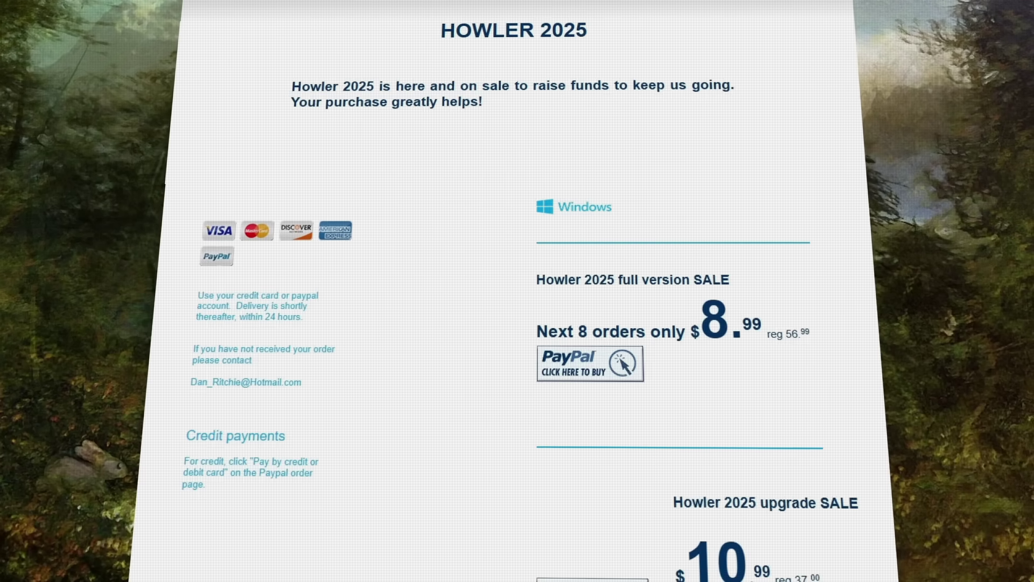
{"action": "scroll", "coordinate": [517, 323], "scroll_direction": "down", "scroll_amount": 2}
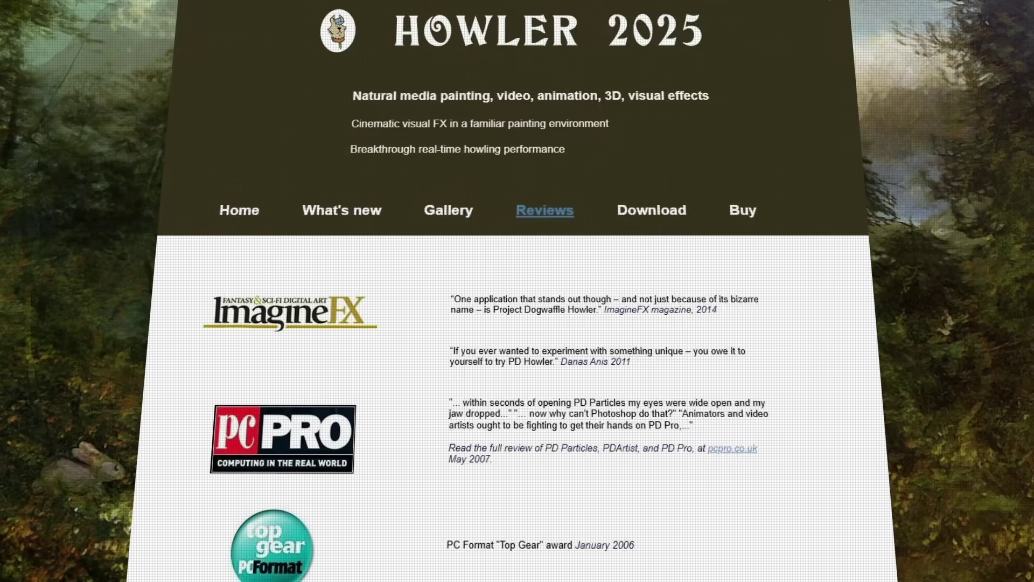
{"action": "scroll", "coordinate": [517, 323], "scroll_direction": "down", "scroll_amount": 3}
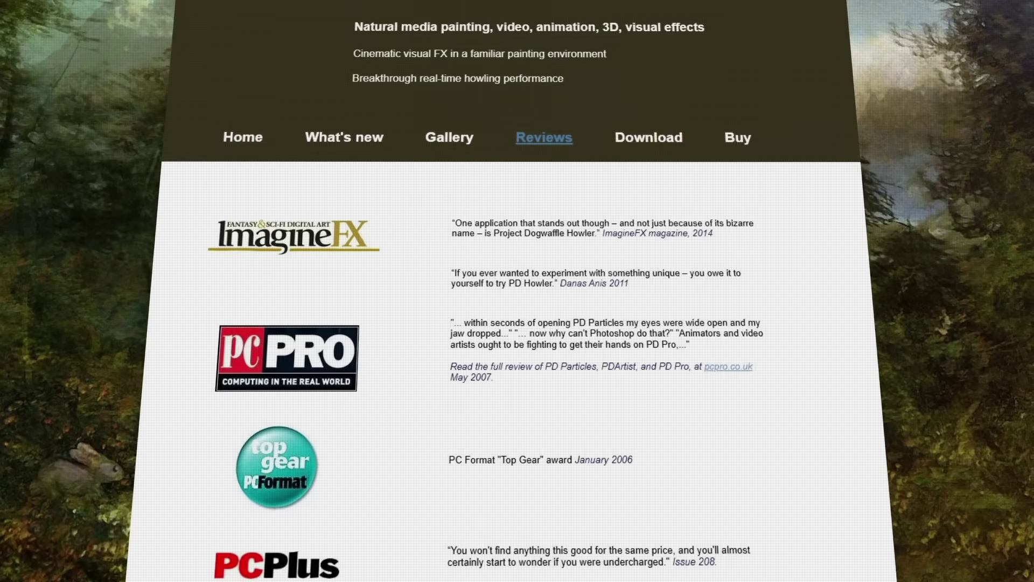
{"action": "scroll", "coordinate": [517, 323], "scroll_direction": "down", "scroll_amount": 3}
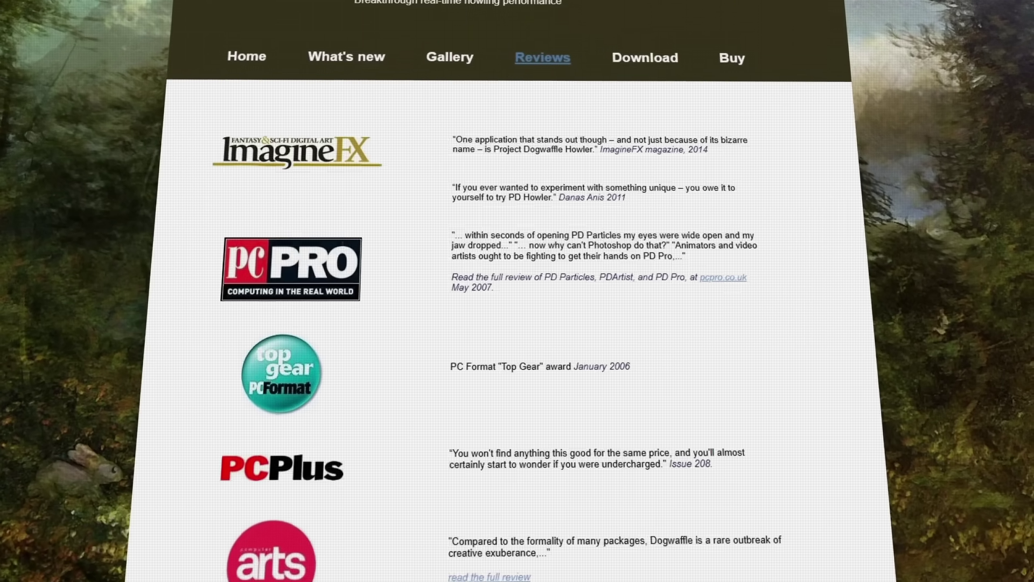
{"action": "scroll", "coordinate": [517, 324], "scroll_direction": "down", "scroll_amount": 3}
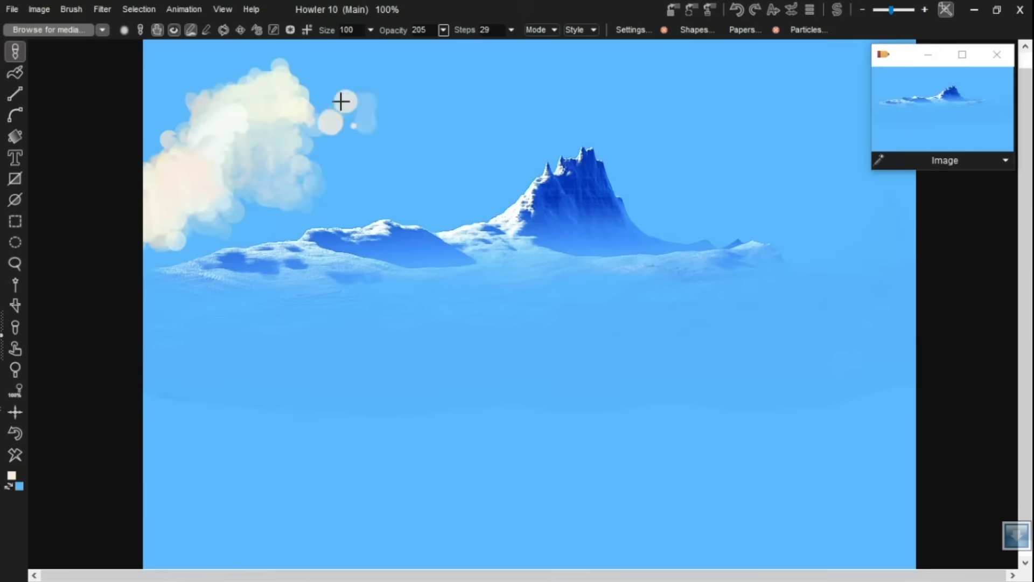
Step: Undo a first cloud stroke, then paint a pale cloud bank around the peak's base
{"action": "mouse_move", "coordinate": [341, 101]}
{"action": "left_mouse_down"}
{"action": "mouse_move", "coordinate": [340, 148]}
{"action": "mouse_move", "coordinate": [385, 159]}
{"action": "mouse_move", "coordinate": [466, 131]}
{"action": "mouse_move", "coordinate": [437, 106]}
{"action": "mouse_move", "coordinate": [463, 130]}
{"action": "mouse_move", "coordinate": [429, 146]}
{"action": "mouse_move", "coordinate": [494, 129]}
{"action": "mouse_move", "coordinate": [561, 191]}
{"action": "mouse_move", "coordinate": [457, 144]}
{"action": "mouse_move", "coordinate": [454, 198]}
{"action": "mouse_move", "coordinate": [321, 189]}
{"action": "mouse_move", "coordinate": [446, 168]}
{"action": "mouse_move", "coordinate": [593, 243]}
{"action": "mouse_move", "coordinate": [342, 232]}
{"action": "mouse_move", "coordinate": [664, 240]}
{"action": "mouse_move", "coordinate": [692, 129]}
{"action": "mouse_move", "coordinate": [695, 161]}
{"action": "mouse_move", "coordinate": [671, 192]}
{"action": "mouse_move", "coordinate": [559, 240]}
{"action": "mouse_move", "coordinate": [765, 155]}
{"action": "left_mouse_up"}
{"action": "key", "text": "ctrl+z"}
{"action": "mouse_move", "coordinate": [523, 254]}
{"action": "left_mouse_down"}
{"action": "mouse_move", "coordinate": [512, 240]}
{"action": "mouse_move", "coordinate": [626, 270]}
{"action": "mouse_move", "coordinate": [573, 272]}
{"action": "mouse_move", "coordinate": [436, 310]}
{"action": "mouse_move", "coordinate": [612, 286]}
{"action": "mouse_move", "coordinate": [564, 316]}
{"action": "mouse_move", "coordinate": [528, 182]}
{"action": "left_mouse_up"}
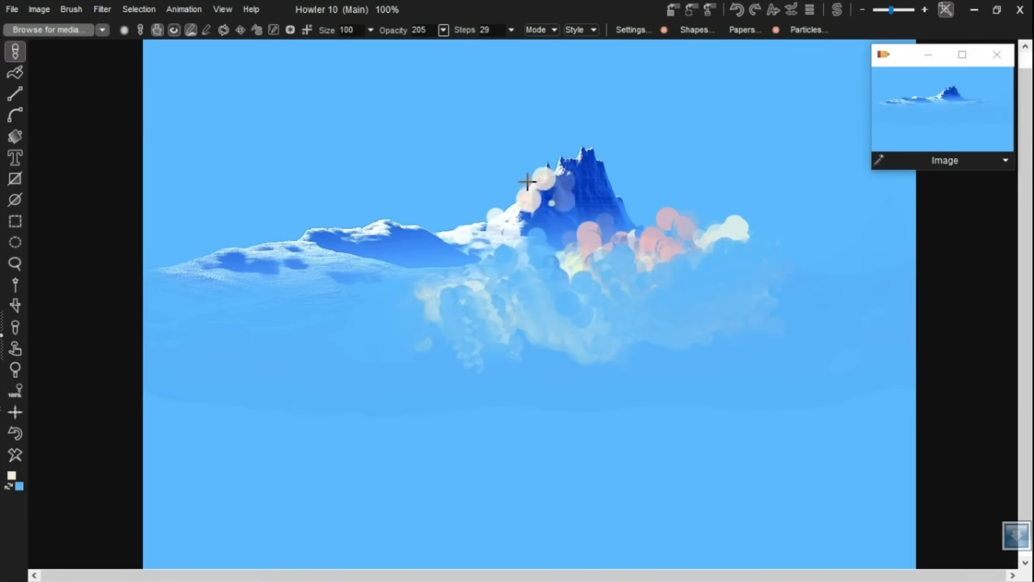
{"action": "mouse_move", "coordinate": [436, 304]}
{"action": "left_mouse_down"}
{"action": "mouse_move", "coordinate": [331, 286]}
{"action": "mouse_move", "coordinate": [582, 312]}
{"action": "mouse_move", "coordinate": [706, 211]}
{"action": "left_mouse_up"}
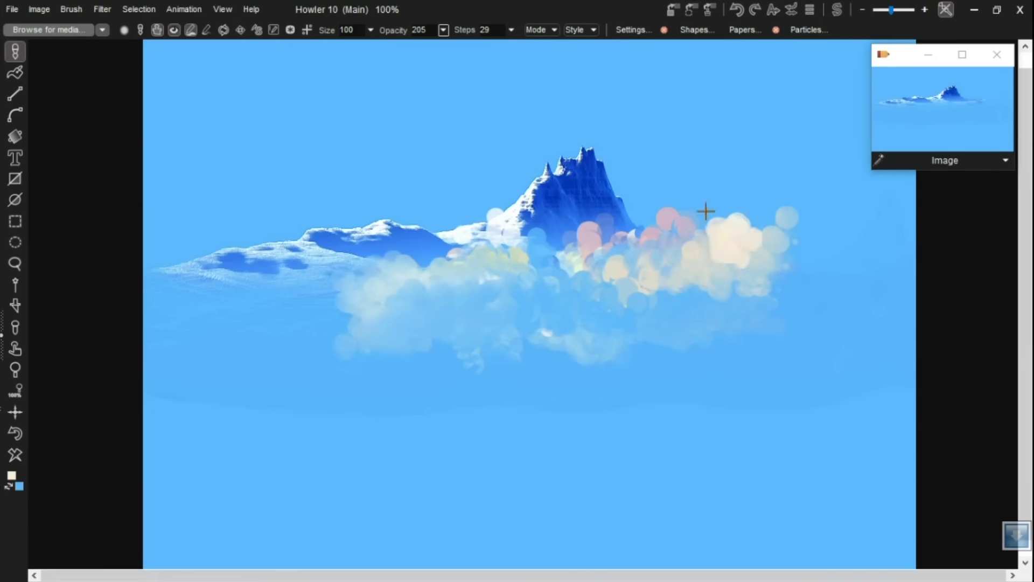
Step: Build billowing cloud masses in the upper-left and upper-right sky, blending sky blue into the right edge
{"action": "mouse_move", "coordinate": [247, 89]}
{"action": "left_mouse_down"}
{"action": "mouse_move", "coordinate": [189, 156]}
{"action": "mouse_move", "coordinate": [378, 104]}
{"action": "mouse_move", "coordinate": [453, 115]}
{"action": "mouse_move", "coordinate": [440, 151]}
{"action": "mouse_move", "coordinate": [487, 175]}
{"action": "left_mouse_up"}
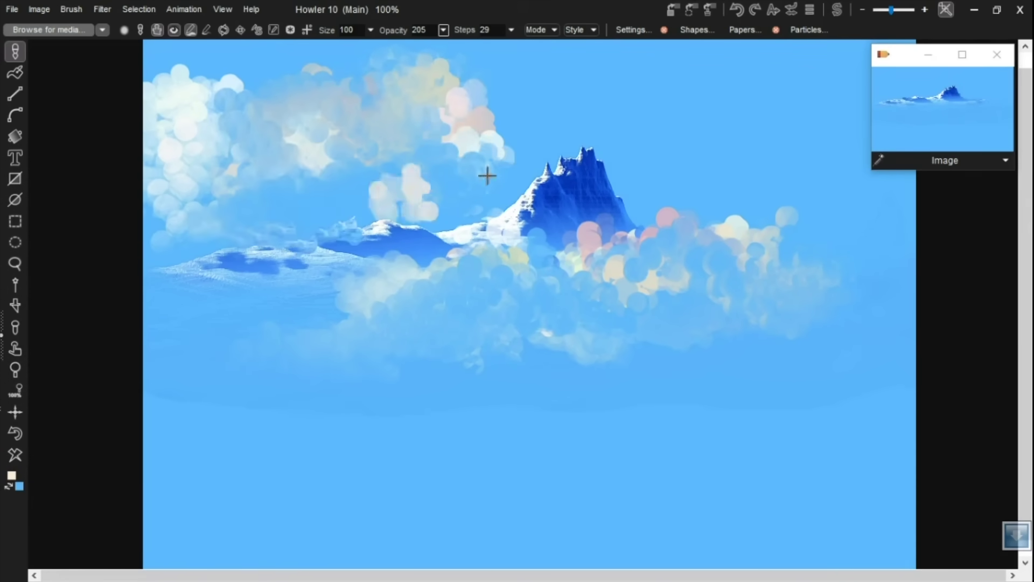
{"action": "left_click_drag", "start_coordinate": [609, 102], "coordinate": [774, 148]}
{"action": "left_click_drag", "start_coordinate": [671, 133], "coordinate": [621, 172]}
{"action": "left_click_drag", "start_coordinate": [747, 192], "coordinate": [802, 213]}
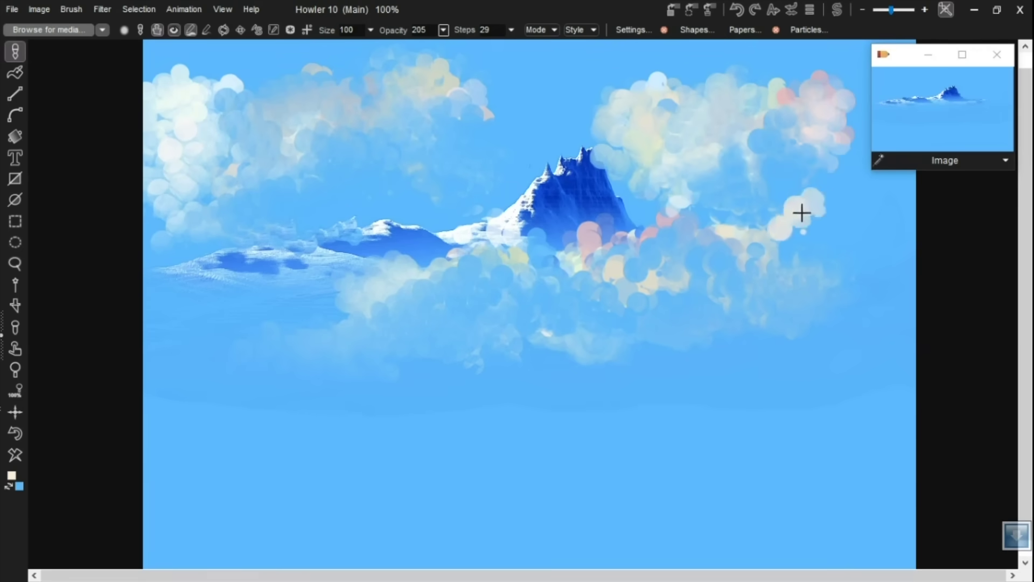